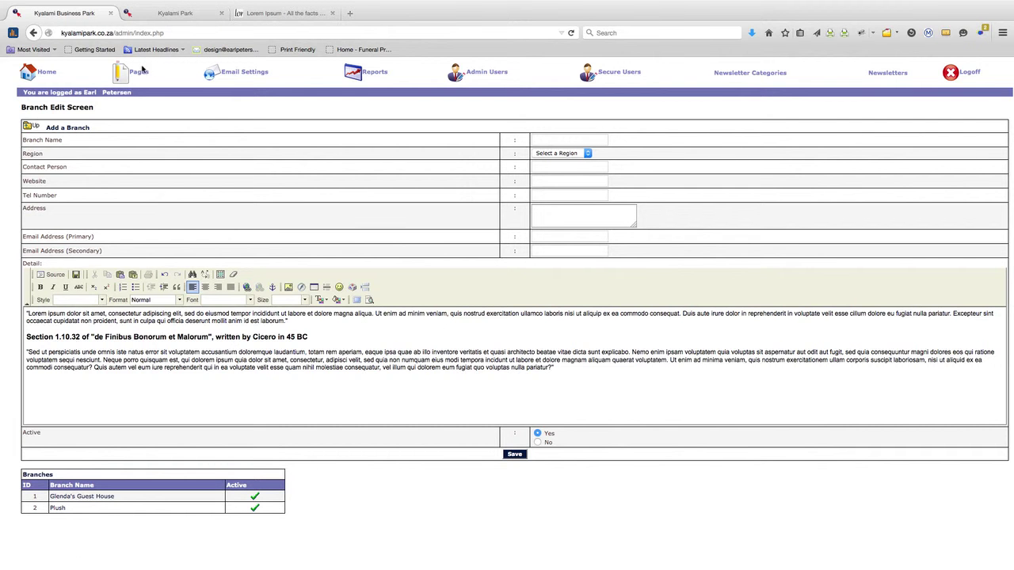
Switch to the public Kyalami Park homepage and request the Business Directory page
click(174, 14)
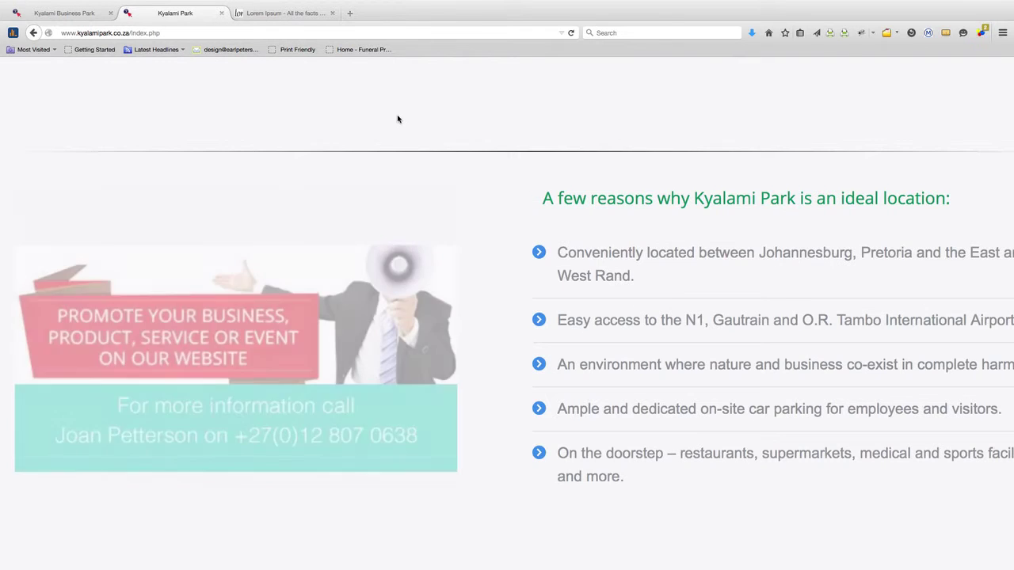
scroll(430, 138, up, 5)
scroll(431, 137, up, 15)
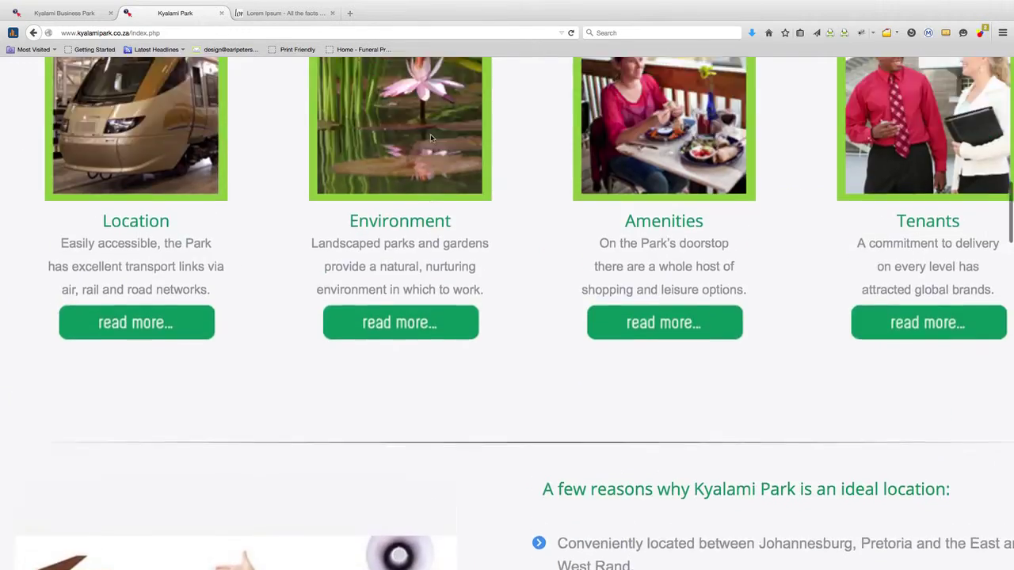
scroll(431, 138, up, 7)
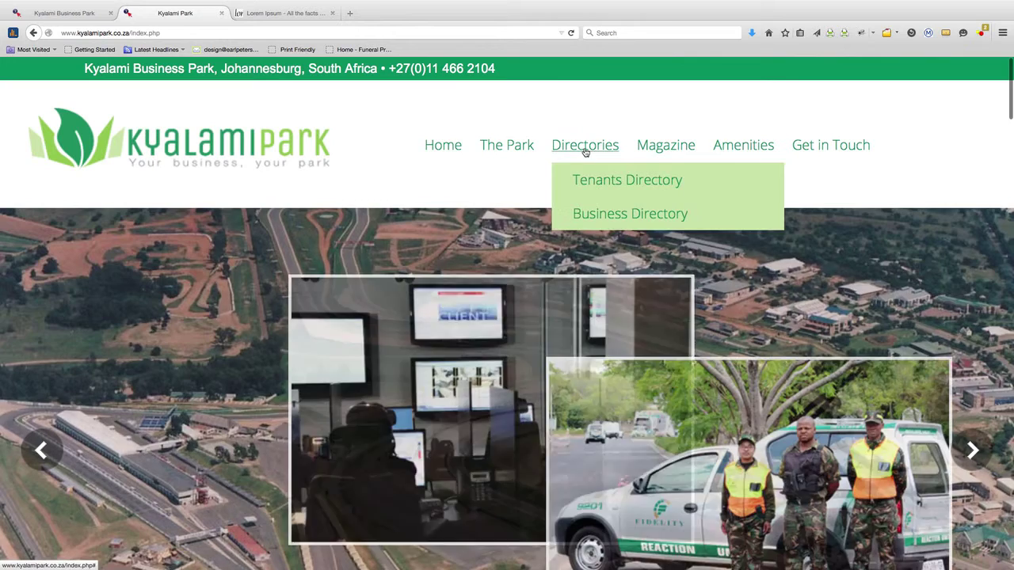
mouse_move(585, 149)
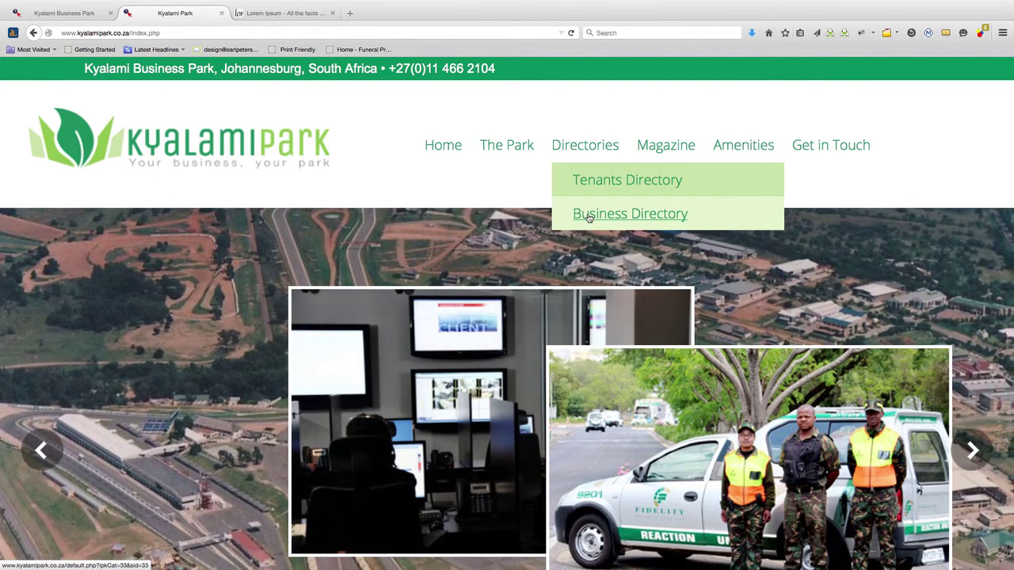
click(589, 218)
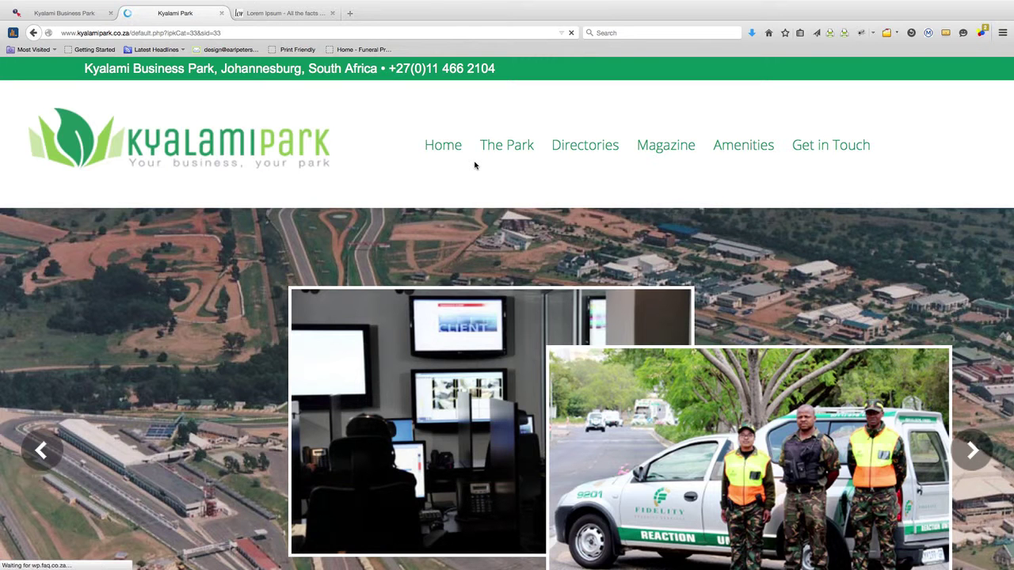
Check the directory categories (only Accommodation and Services) and return to the admin tab
scroll(475, 165, down, 5)
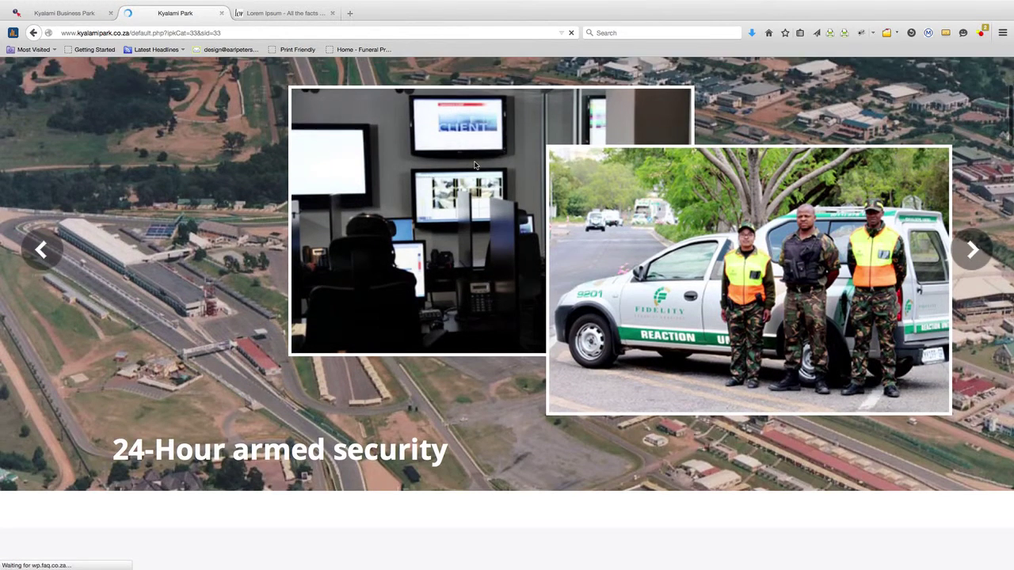
scroll(475, 165, down, 10)
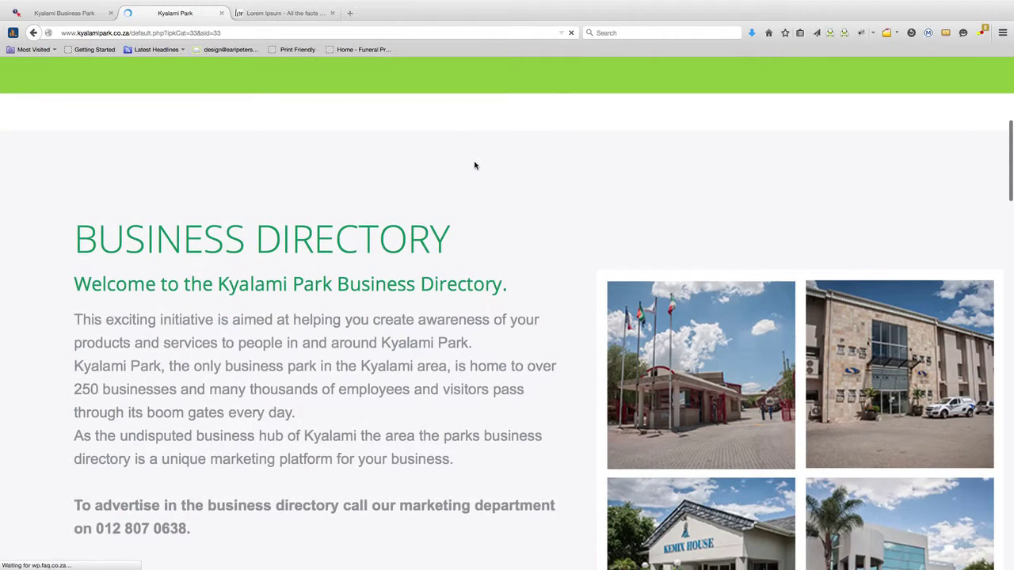
scroll(475, 165, down, 10)
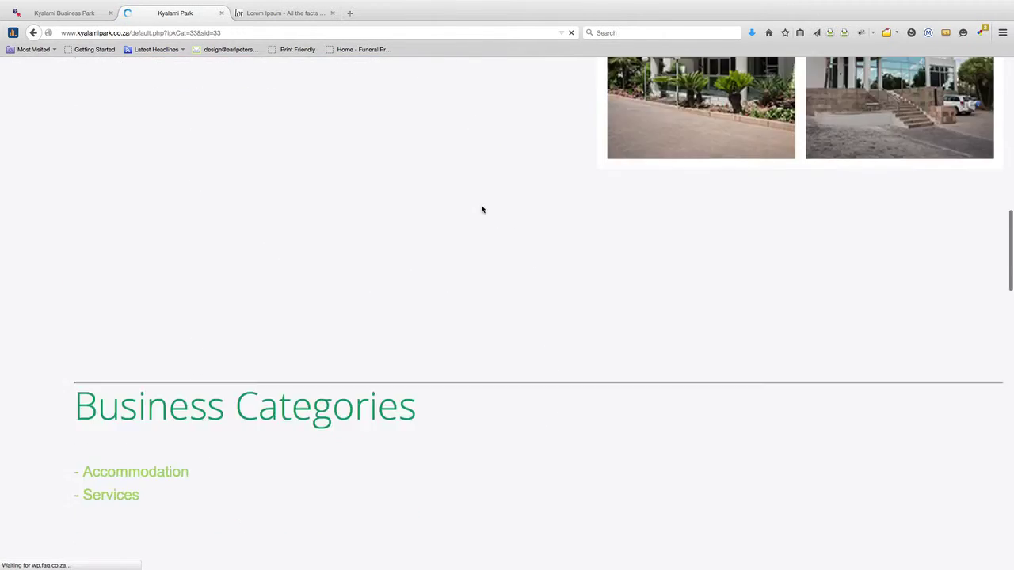
scroll(481, 209, down, 3)
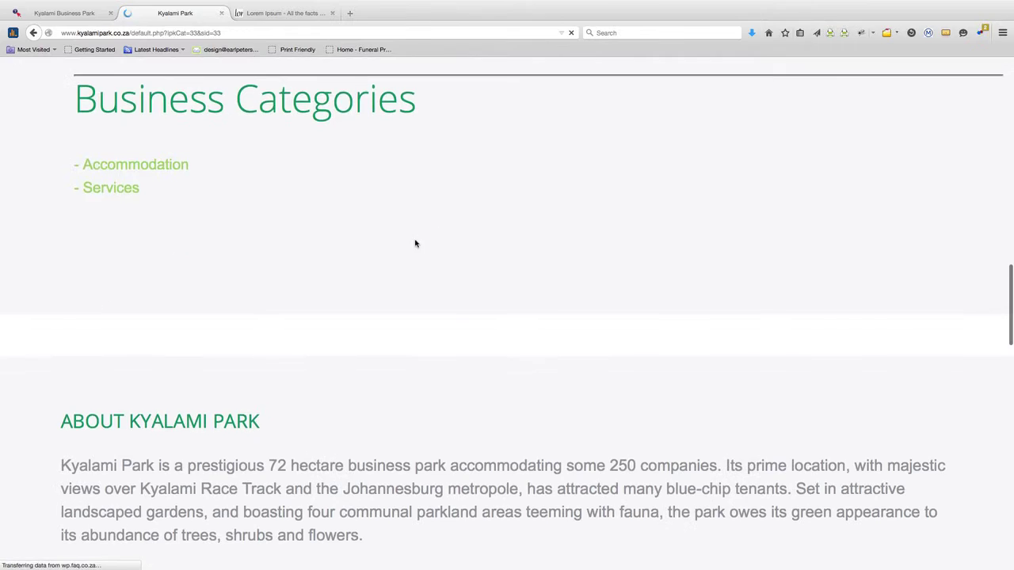
scroll(443, 241, up, 5)
scroll(453, 240, up, 5)
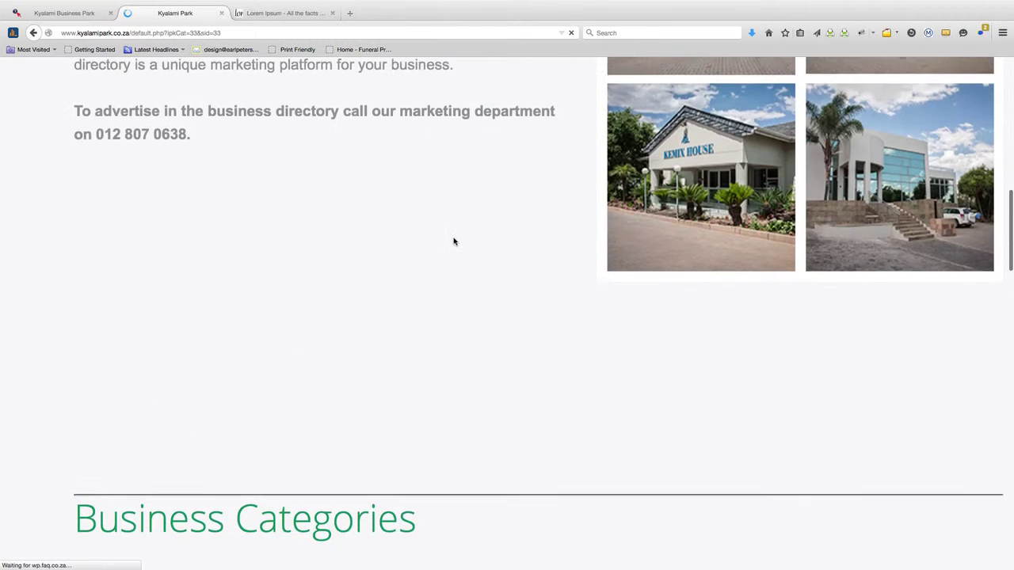
scroll(454, 241, up, 5)
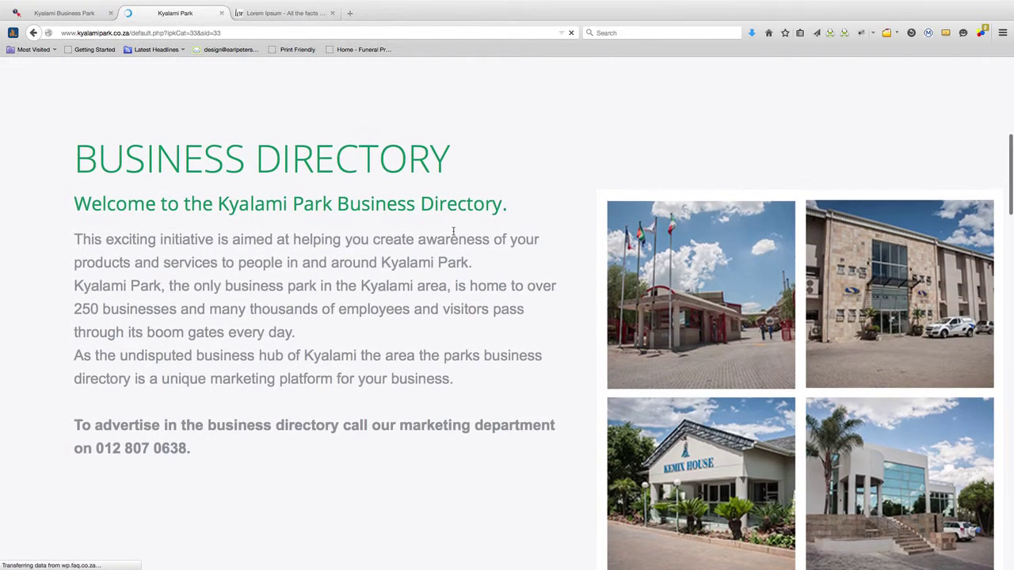
scroll(453, 235, down, 4)
scroll(453, 235, down, 7)
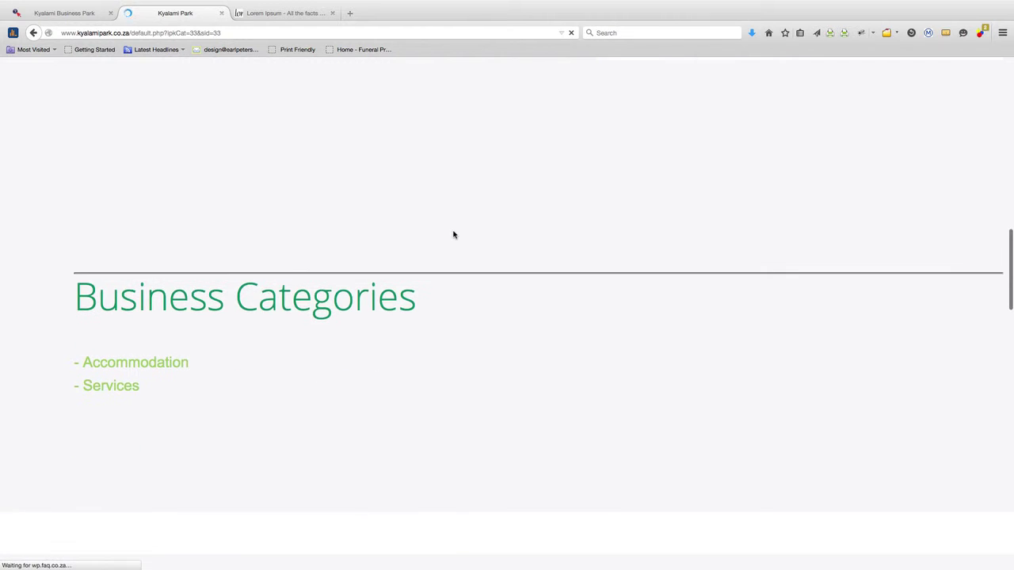
scroll(552, 181, up, 5)
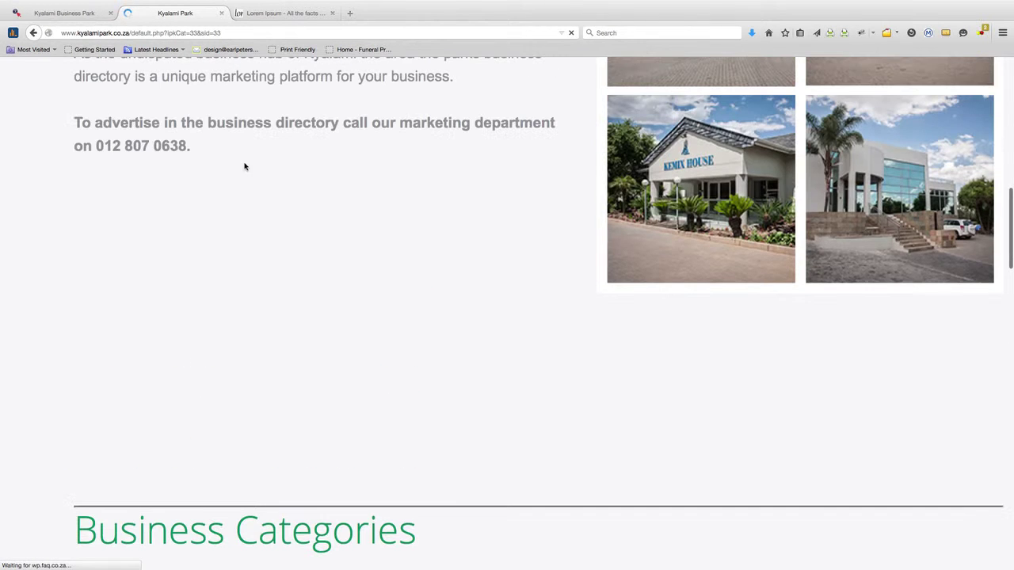
click(70, 12)
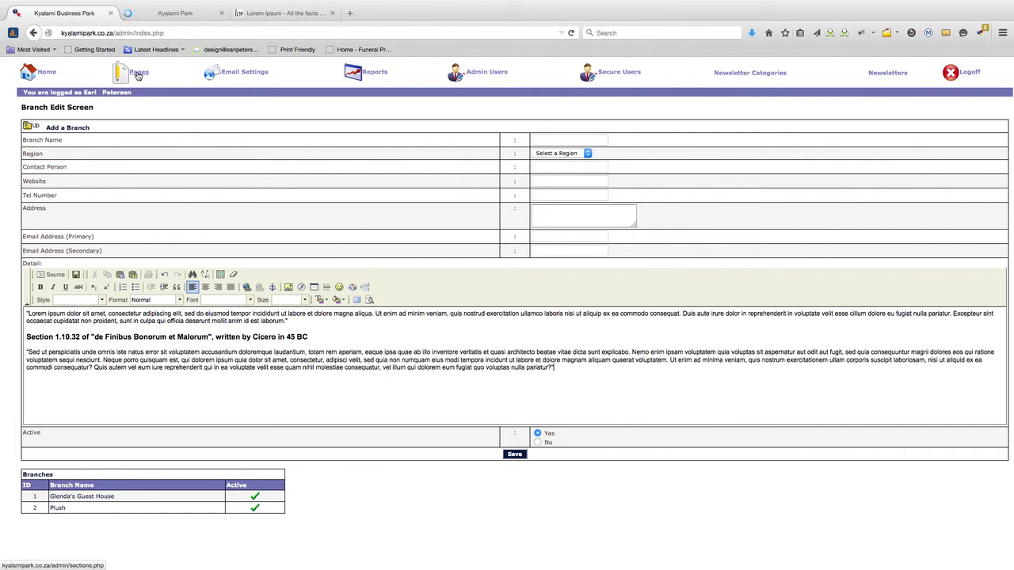
Load the admin/webman.php login page, enlarge it, and submit the login
drag(117, 33, 170, 34)
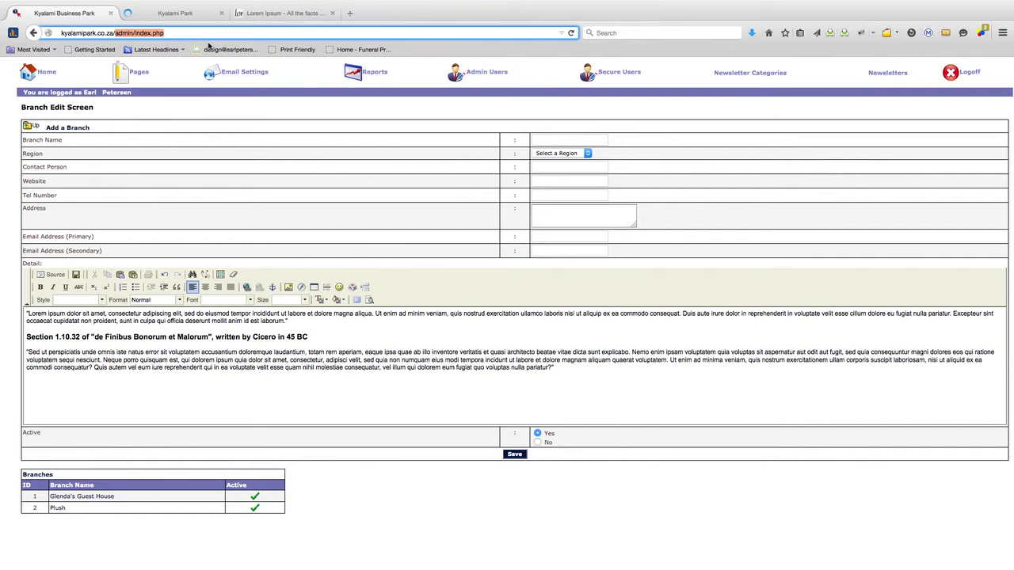
text(admin/webma)
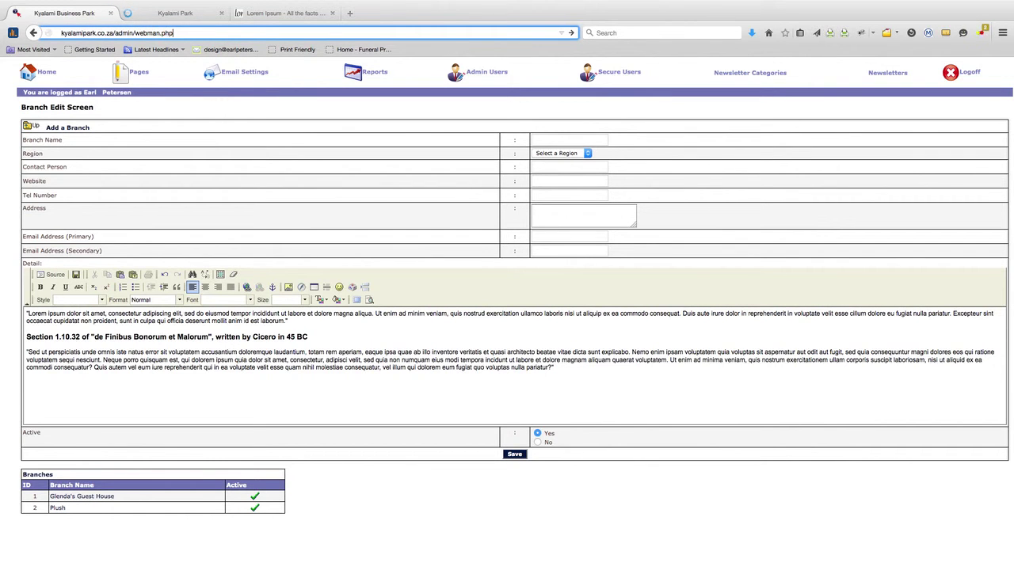
key(Return)
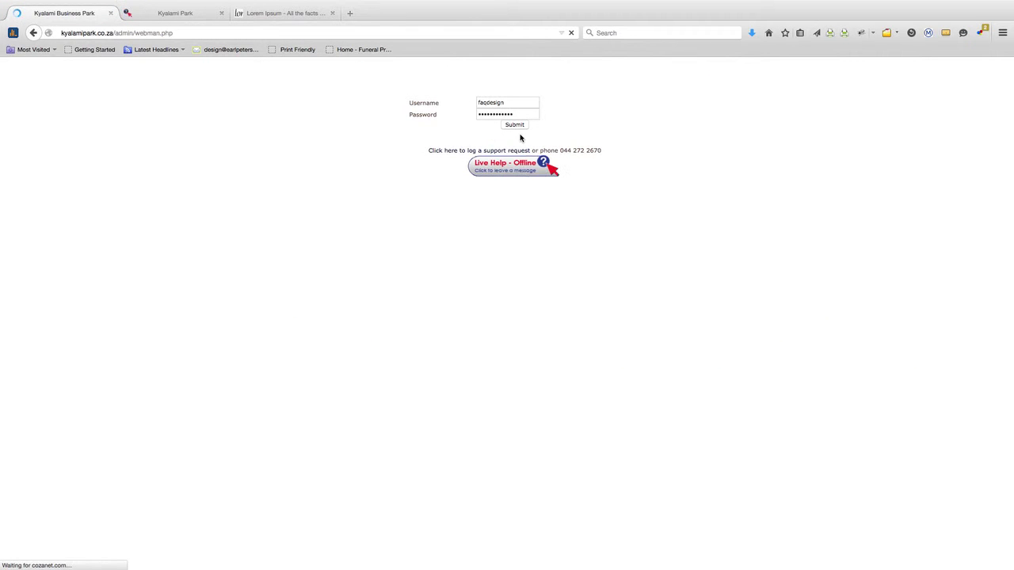
key(super+plus)
key(super+plus)
key(super+plus)
key(super+plus)
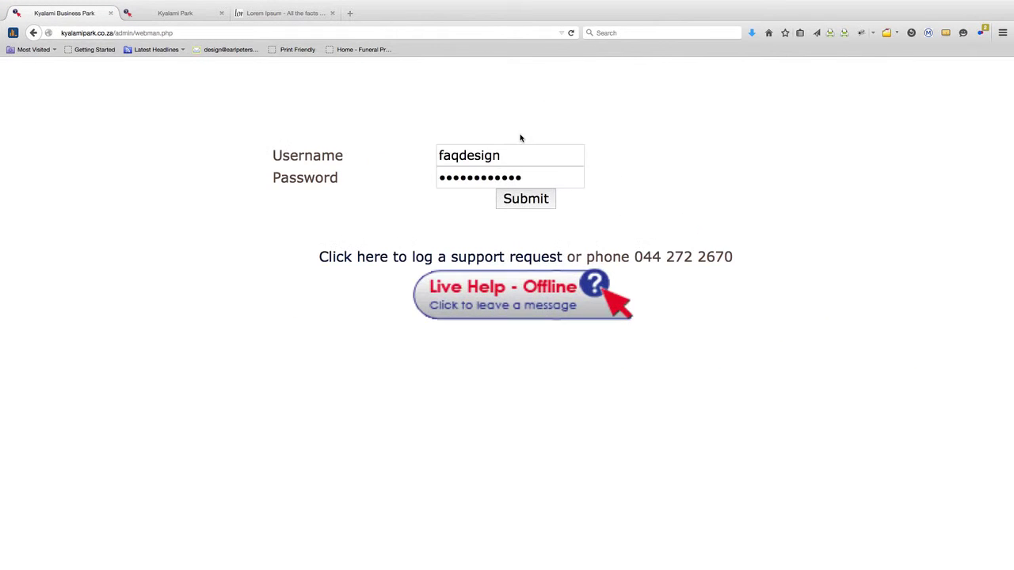
click(513, 200)
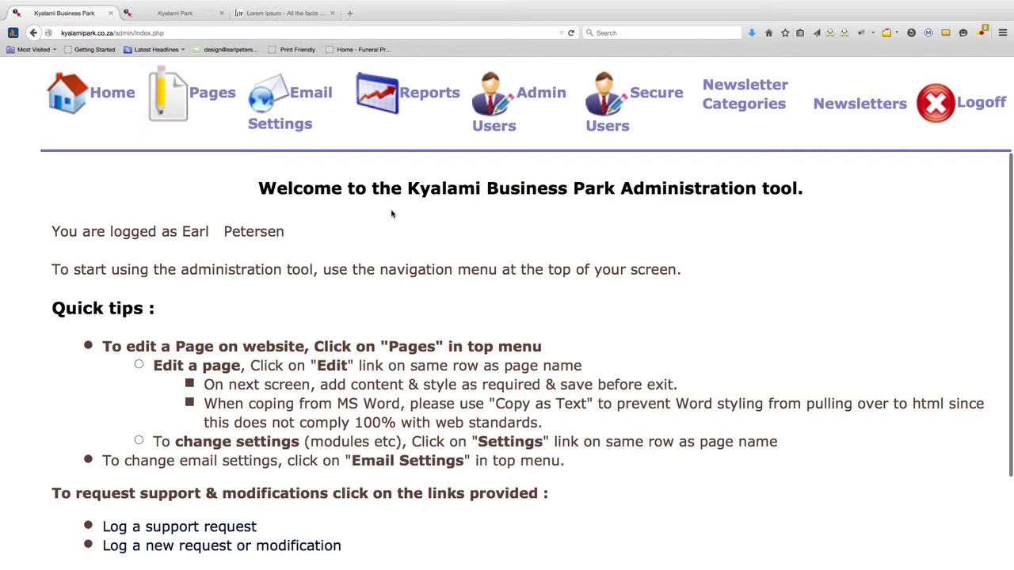
Reset the zoom and open Business Directory for editing from the Pages list
key(super+minus)
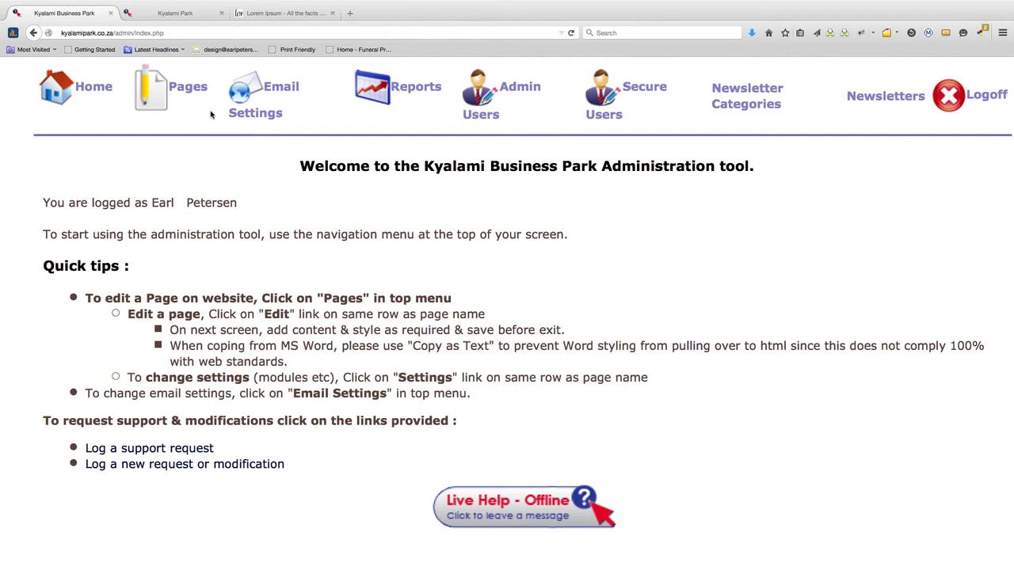
click(185, 88)
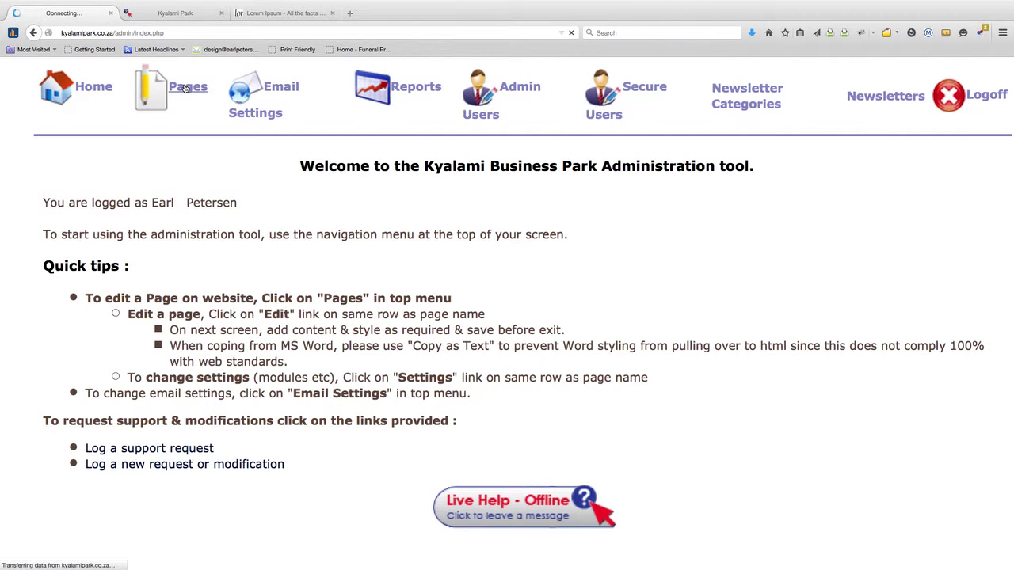
scroll(632, 357, down, 5)
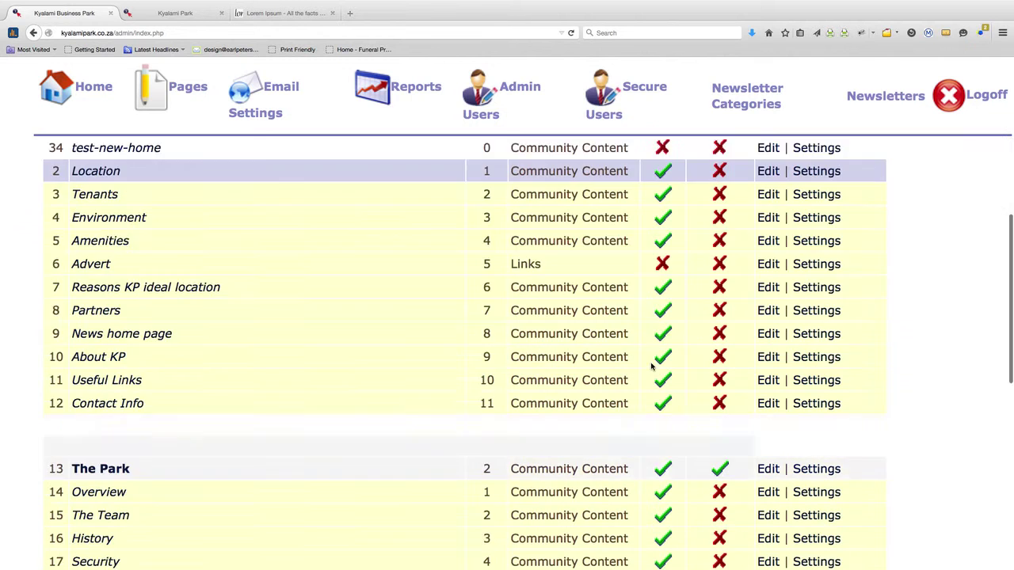
scroll(422, 370, down, 1)
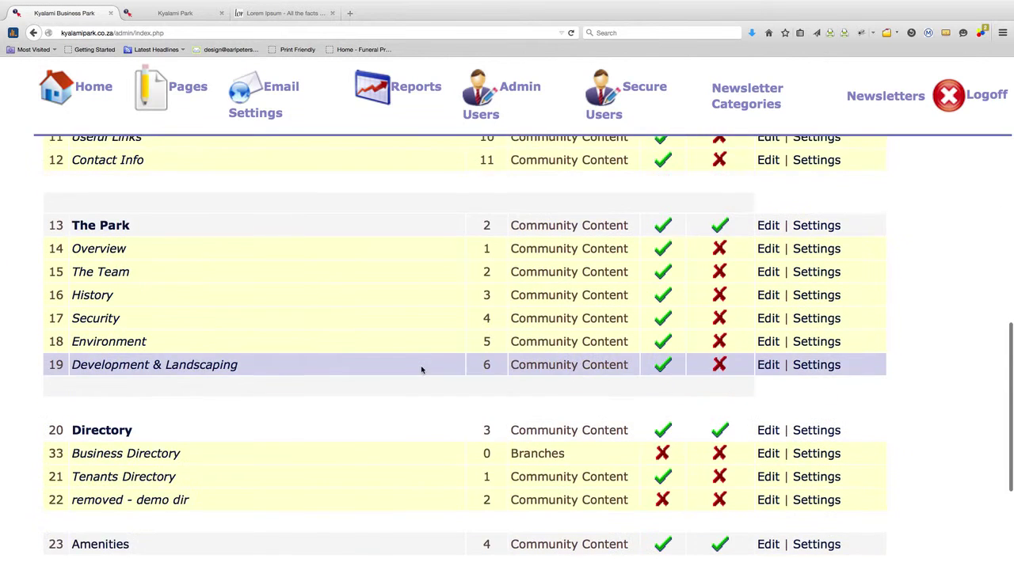
scroll(436, 435, down, 3)
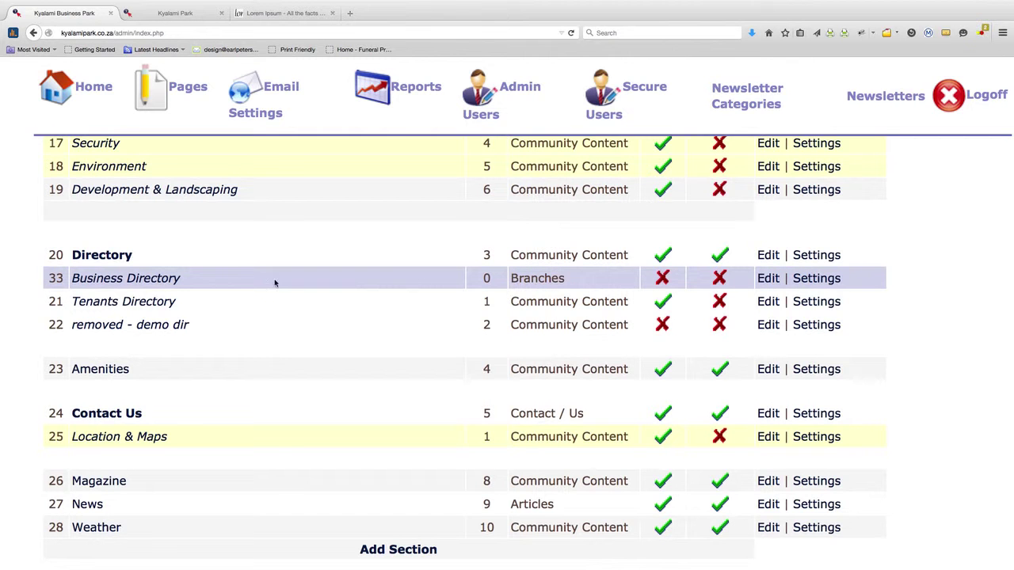
click(768, 279)
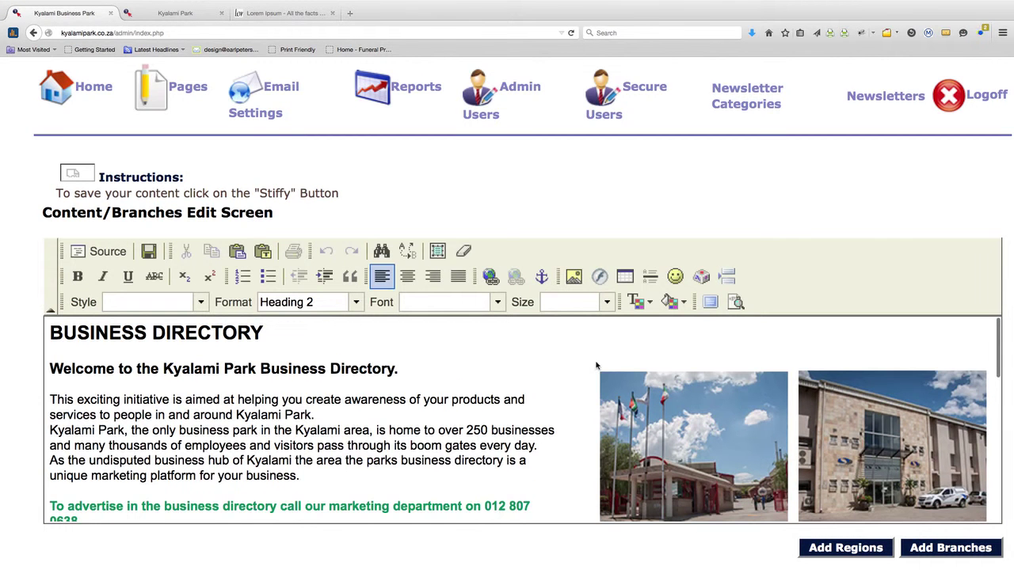
Glance at the public Business Directory page, then return to the admin editor
click(173, 15)
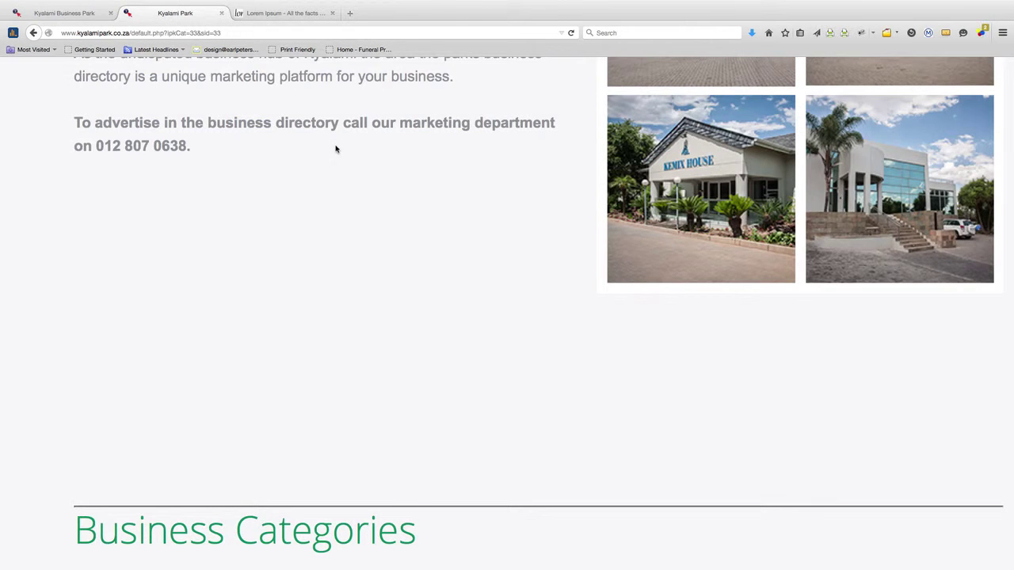
scroll(351, 264, down, 5)
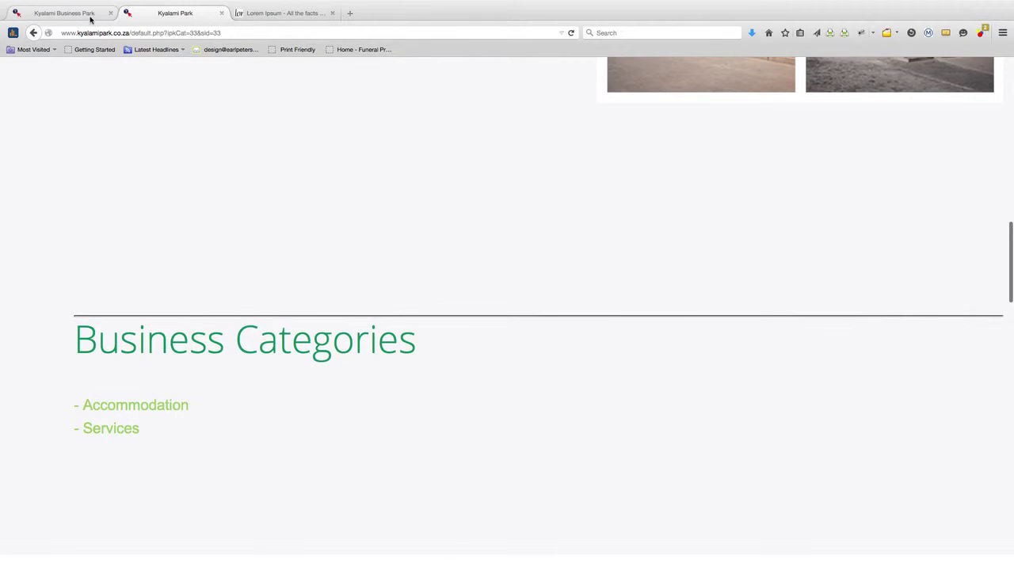
click(64, 14)
Add a new active region named TEST and save it
click(844, 548)
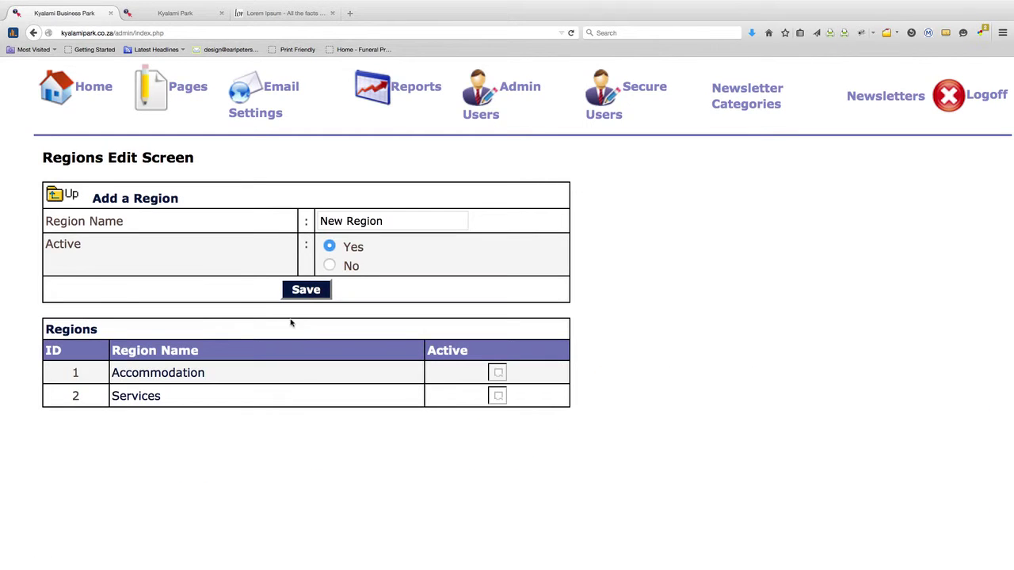
drag(389, 221, 319, 221)
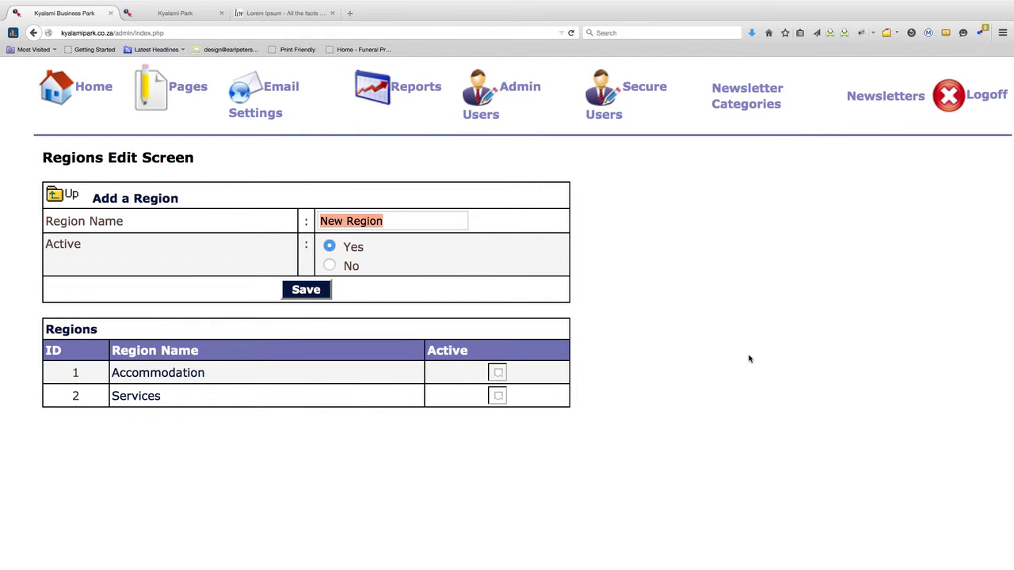
text(TEST)
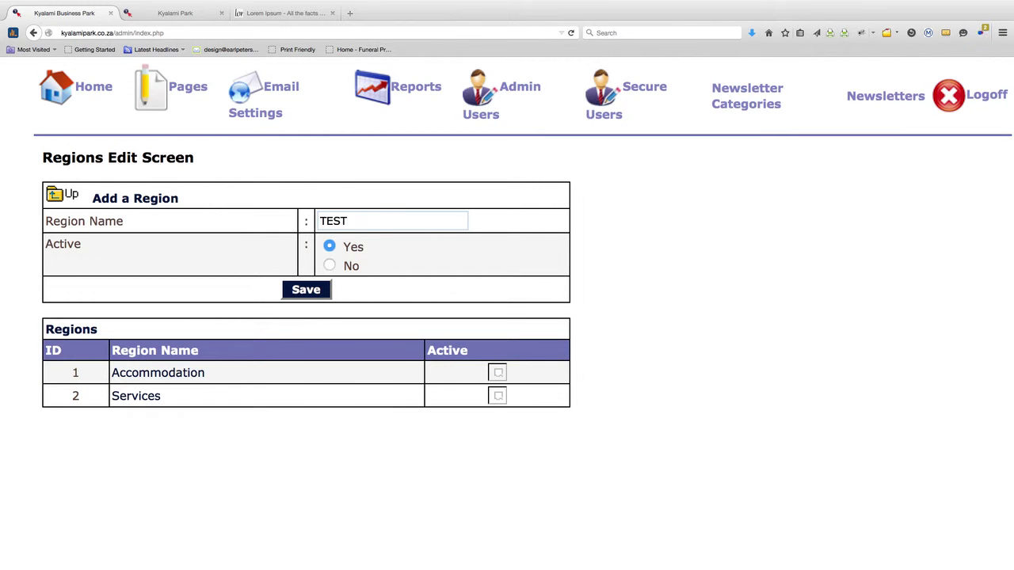
click(308, 290)
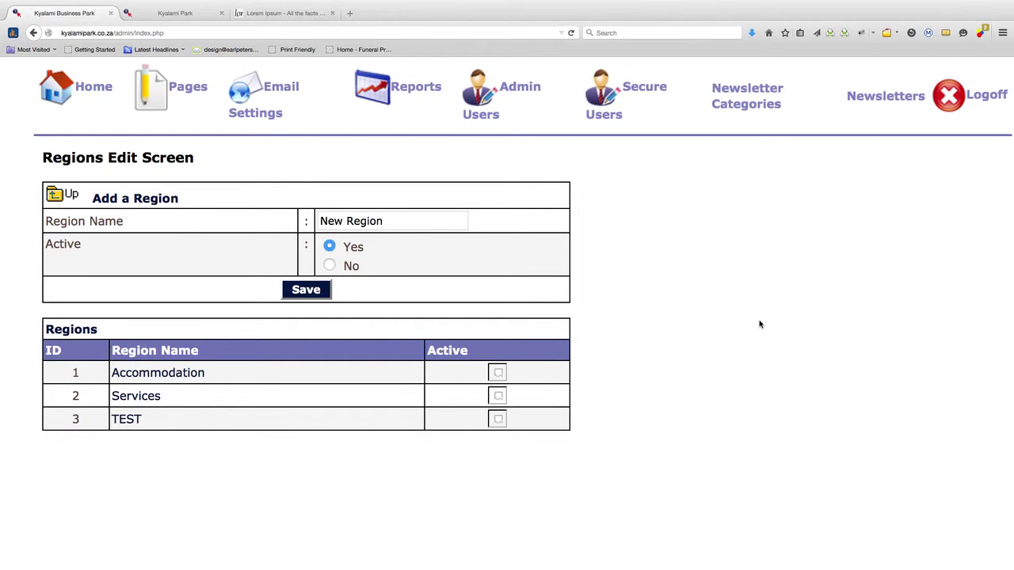
Return to the Business Directory content editor and compare its text with the live directory page
click(58, 198)
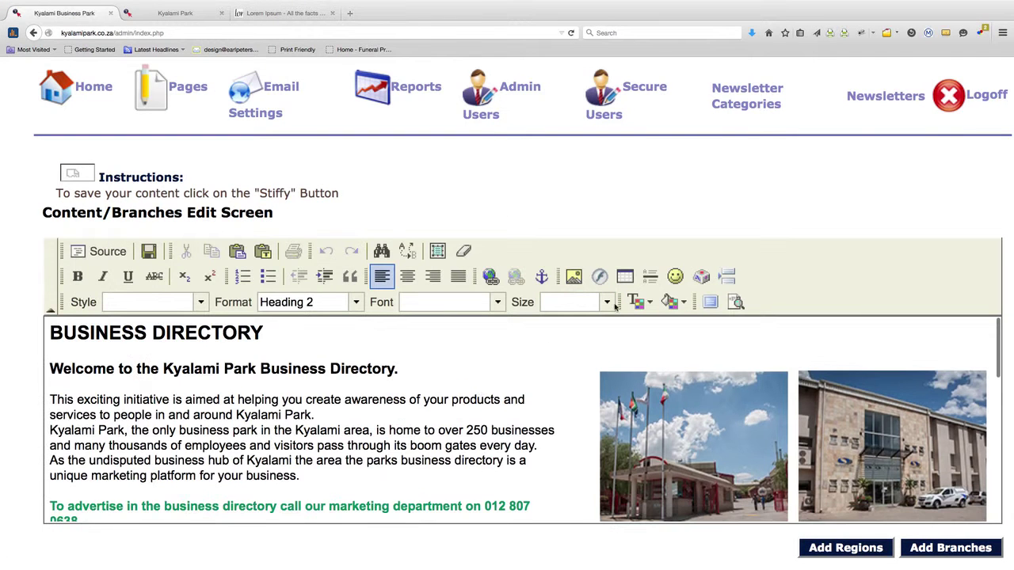
drag(459, 471, 28, 316)
click(179, 17)
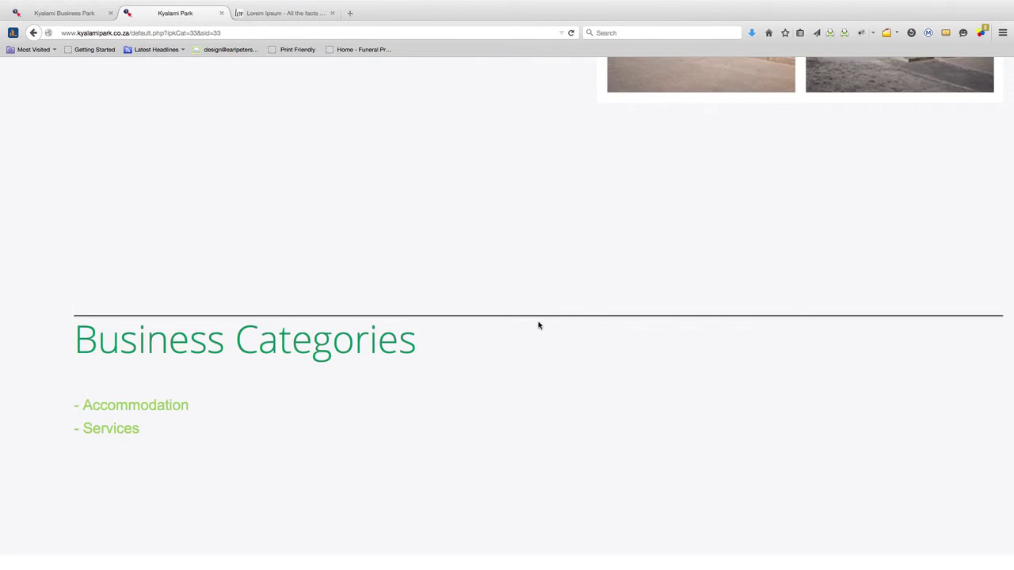
scroll(539, 325, up, 10)
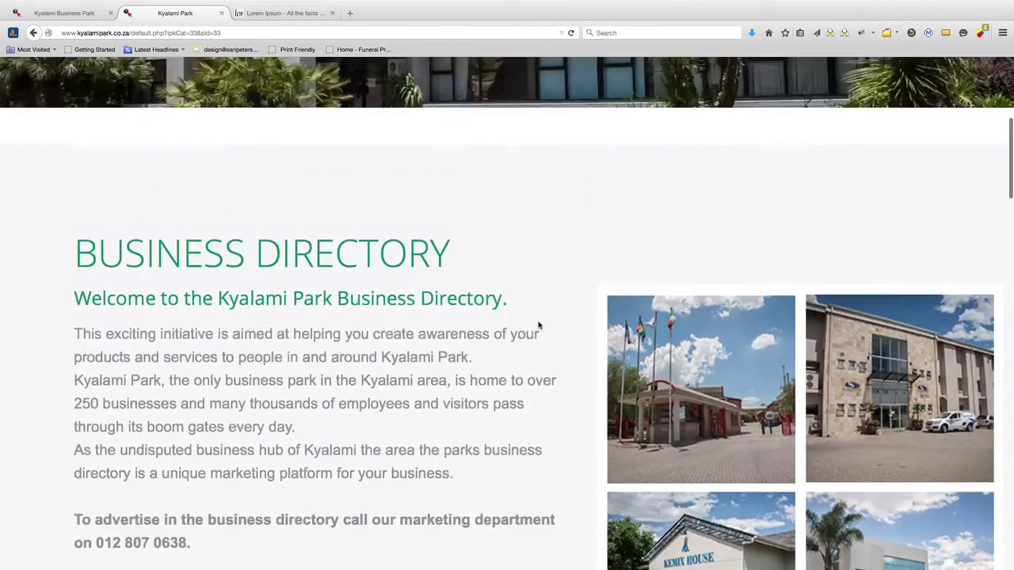
scroll(539, 325, down, 5)
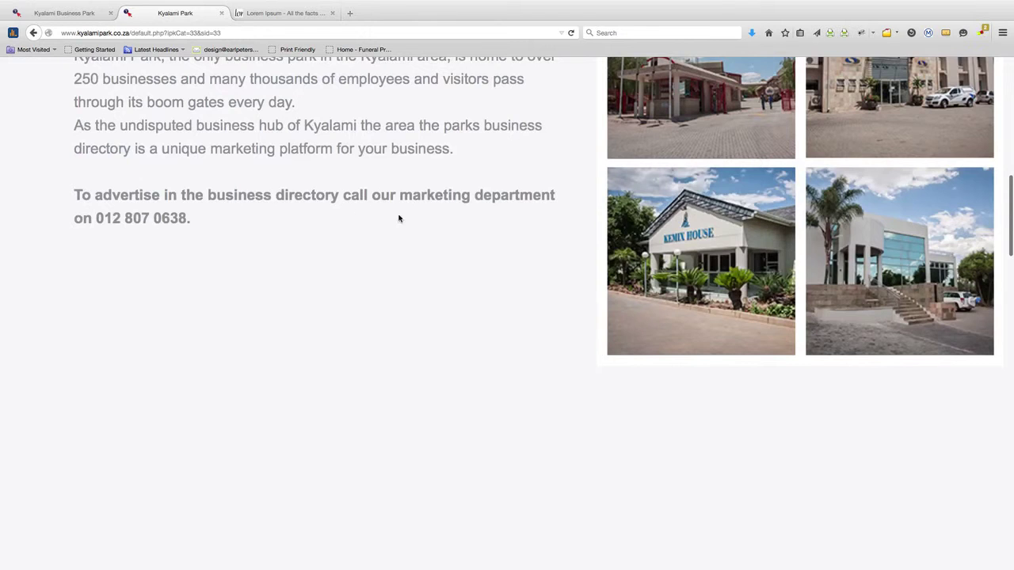
scroll(399, 219, down, 2)
scroll(396, 222, up, 6)
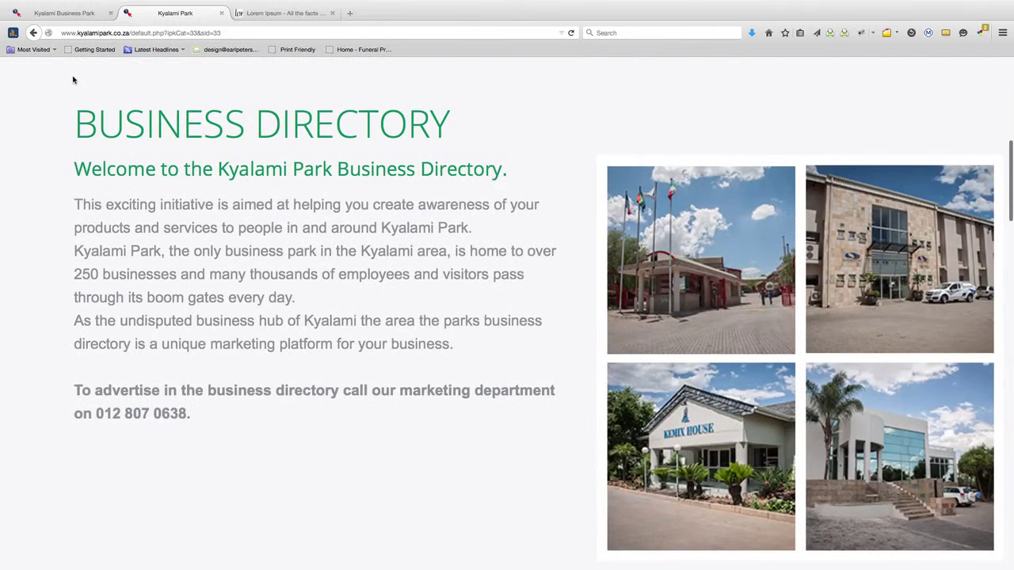
click(63, 13)
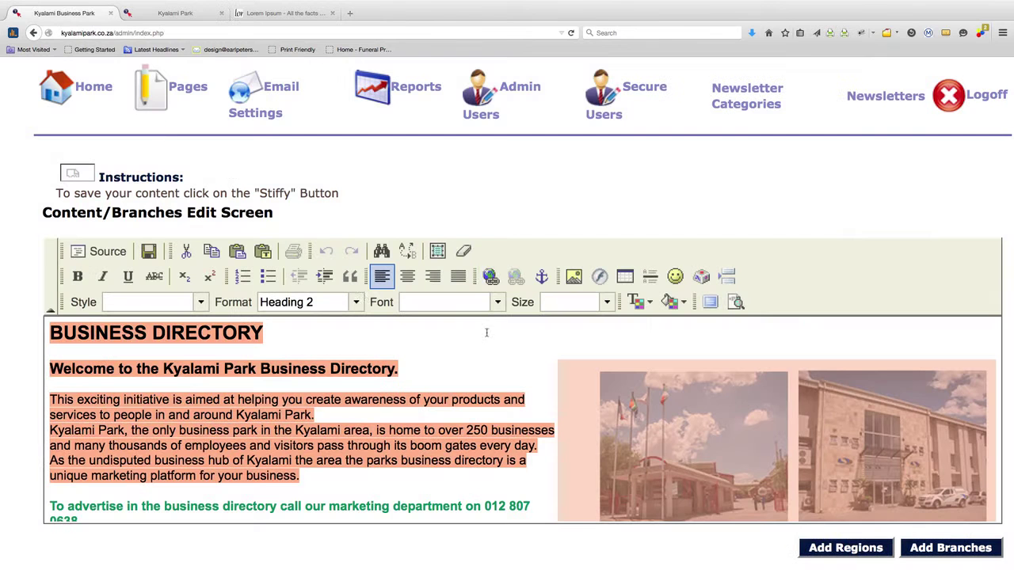
click(325, 366)
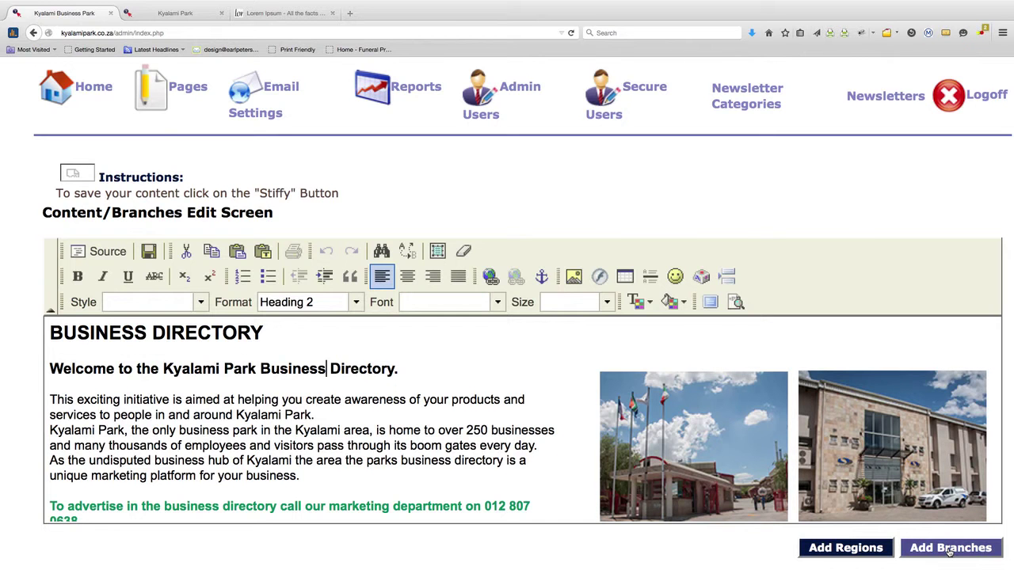
Start a new branch named TEST and assign it to the TEST region
click(950, 550)
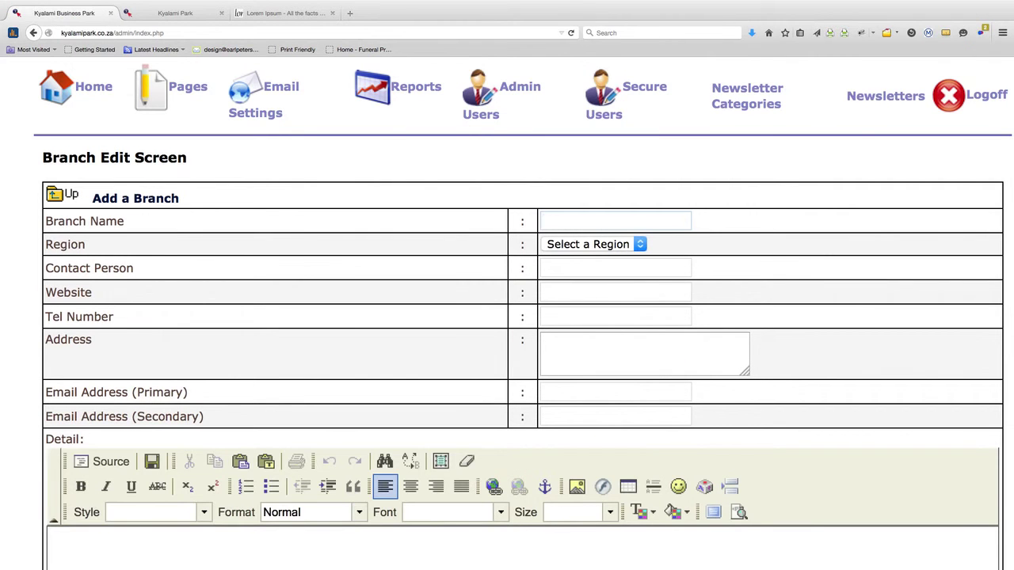
text(TEST)
click(641, 247)
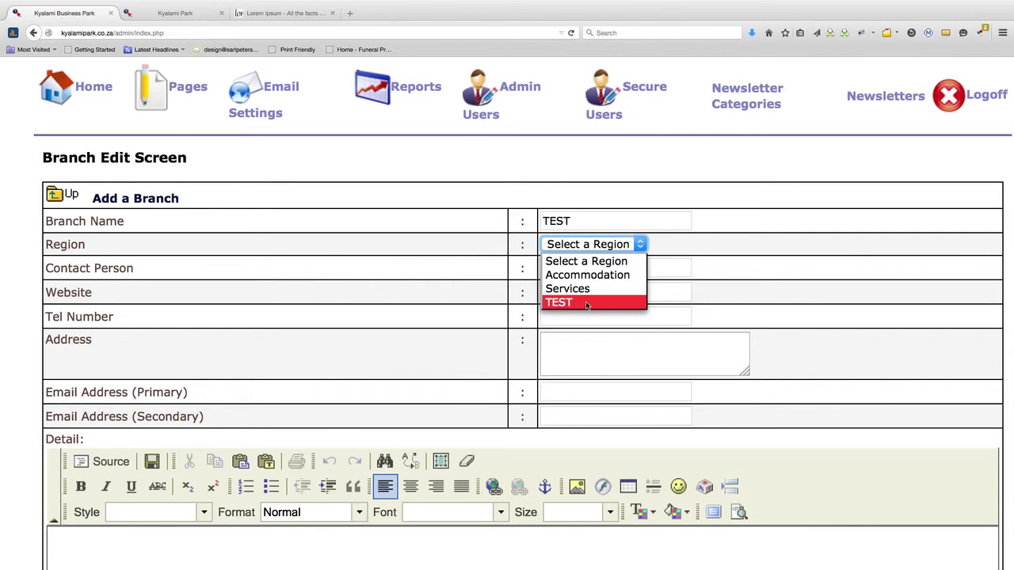
click(576, 305)
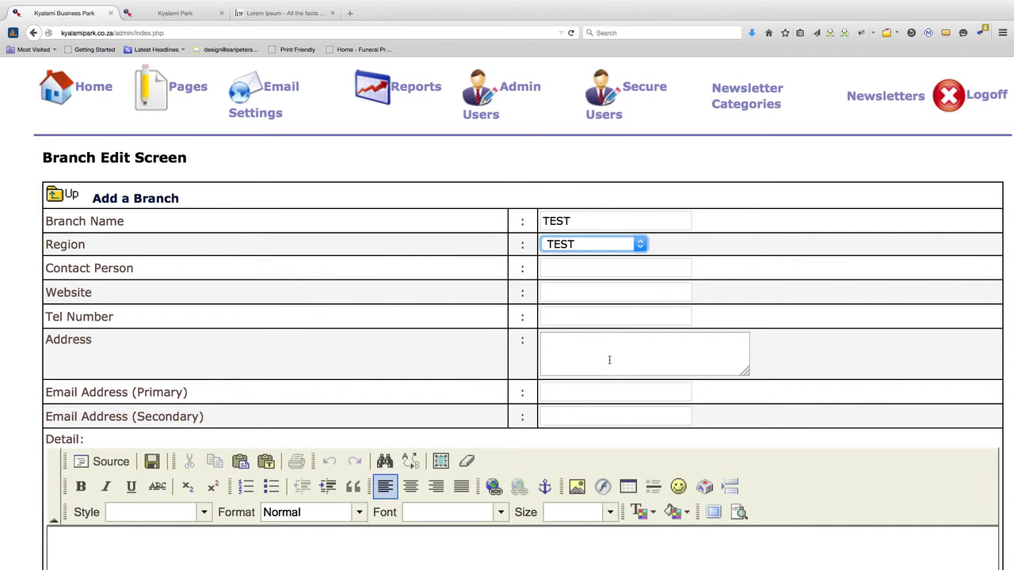
click(565, 275)
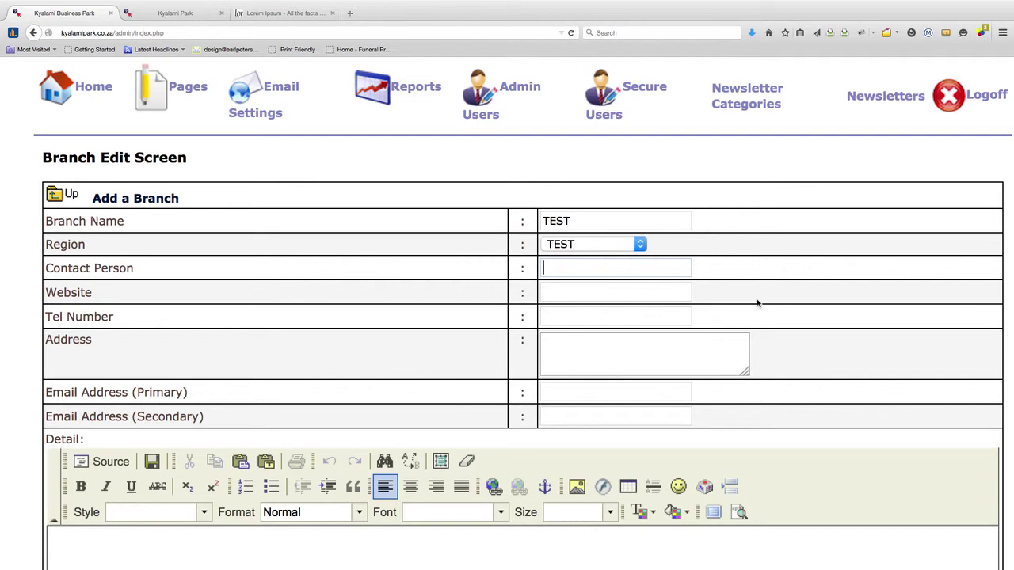
text(John Doe)
click(614, 293)
text(ww)
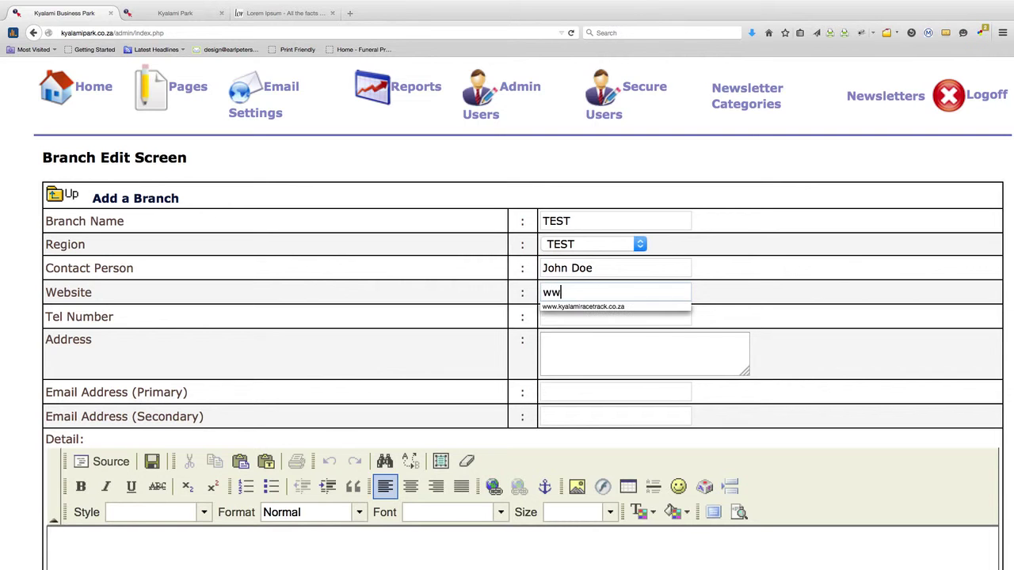
text(w.tesyt)
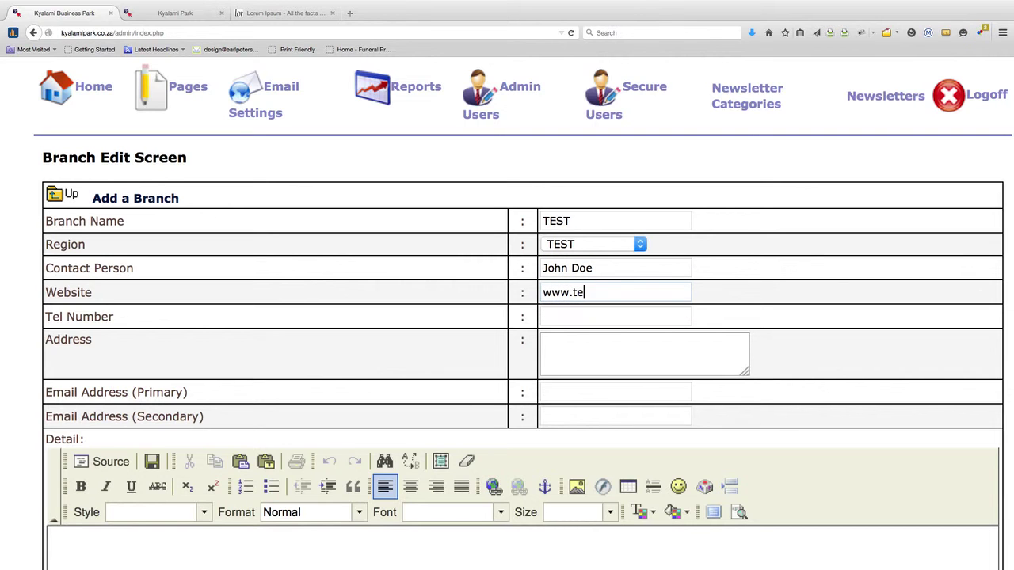
key(BackSpace)
key(BackSpace)
text(t.co.za124)
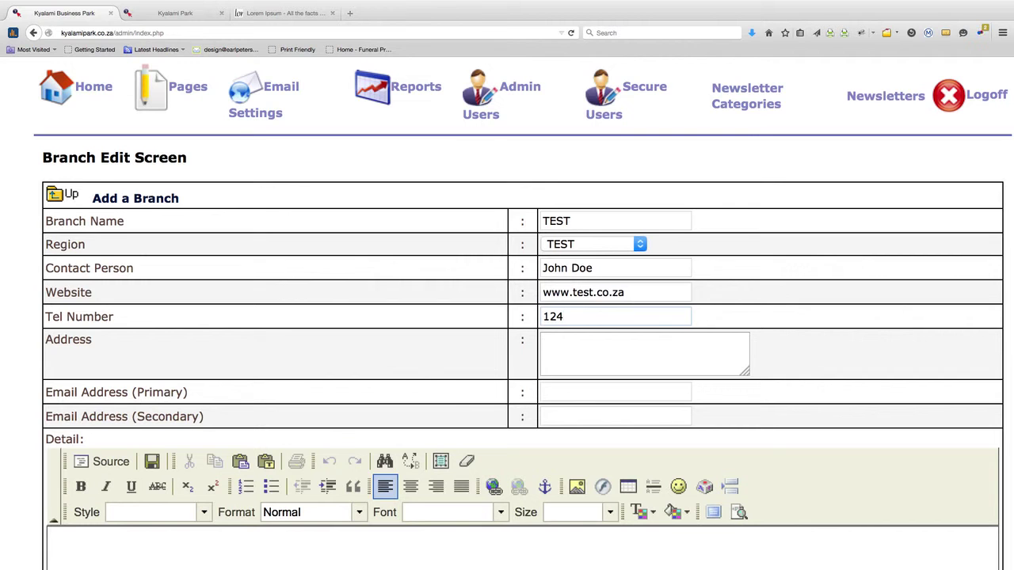
key(BackSpace)
text(34)
Fill in the branch's street address and primary e-mail address
click(641, 346)
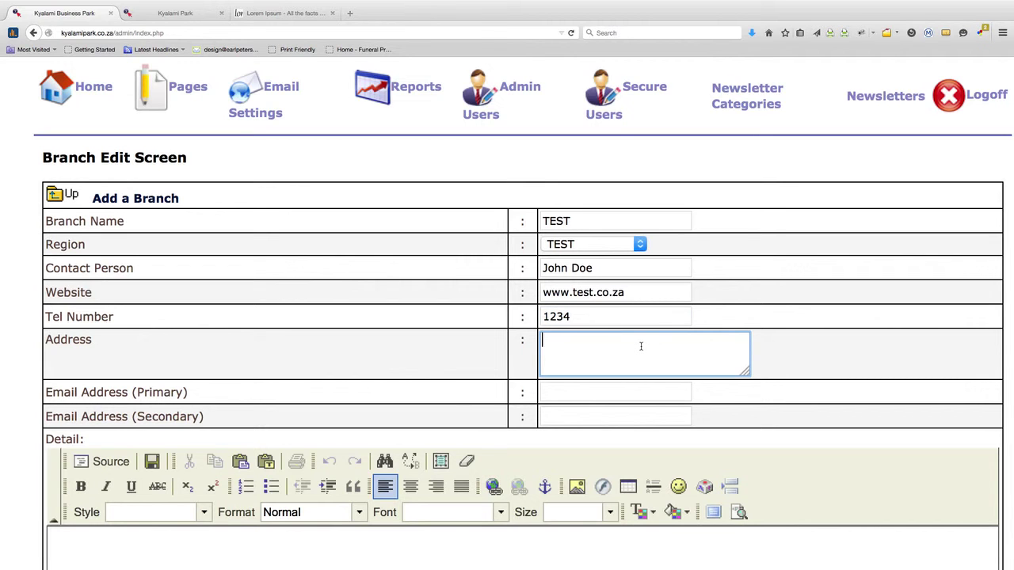
text(123 Anonymous Drive)
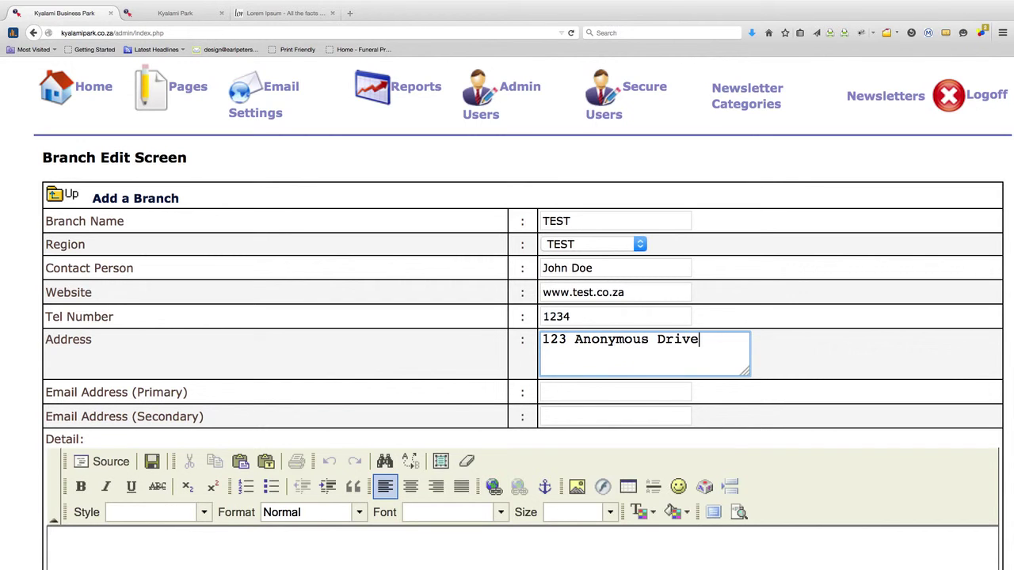
scroll(524, 385, down, 1)
click(600, 352)
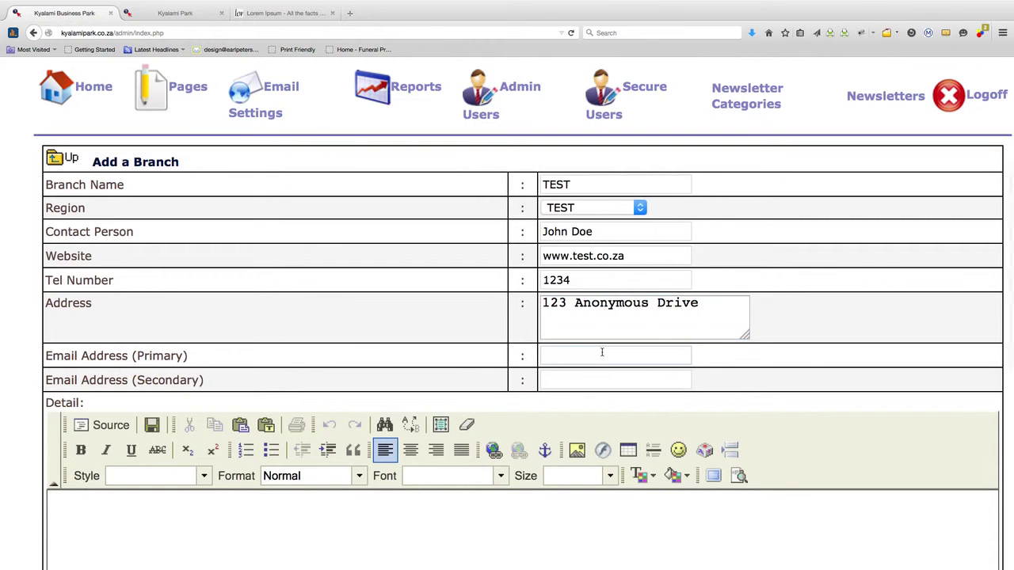
text(test@test.co.za)
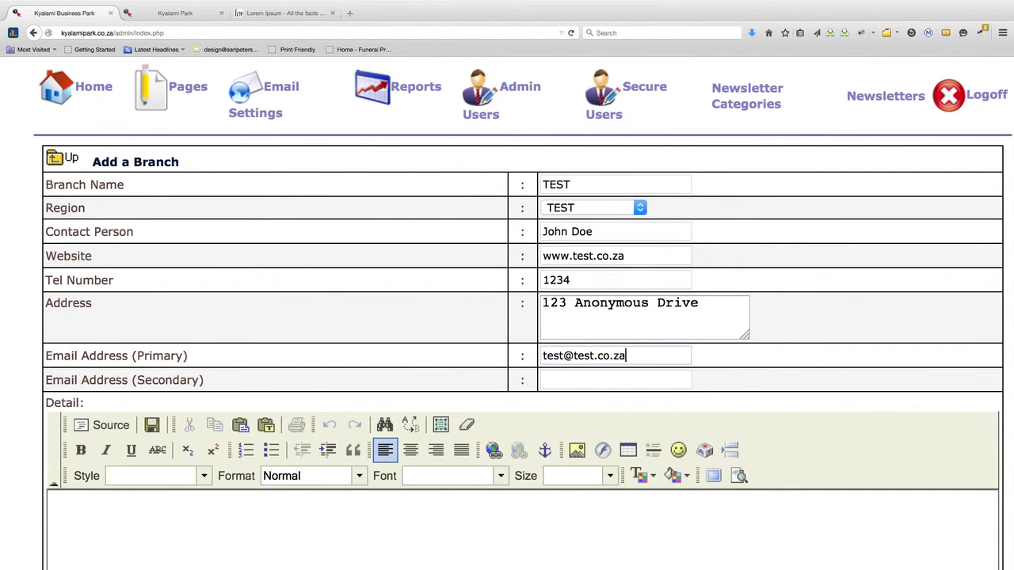
scroll(607, 351, down, 5)
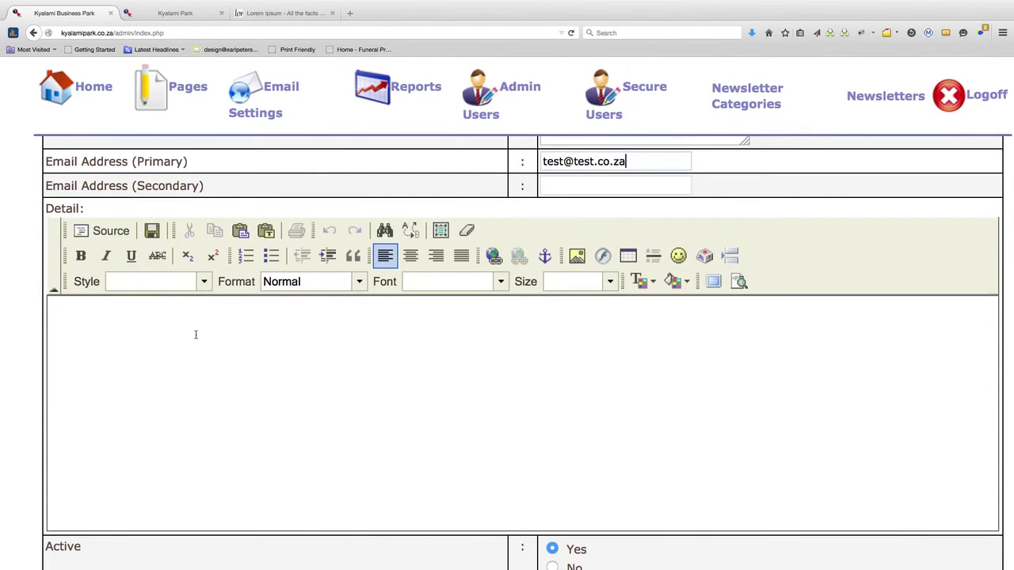
scroll(199, 334, down, 3)
scroll(295, 336, up, 1)
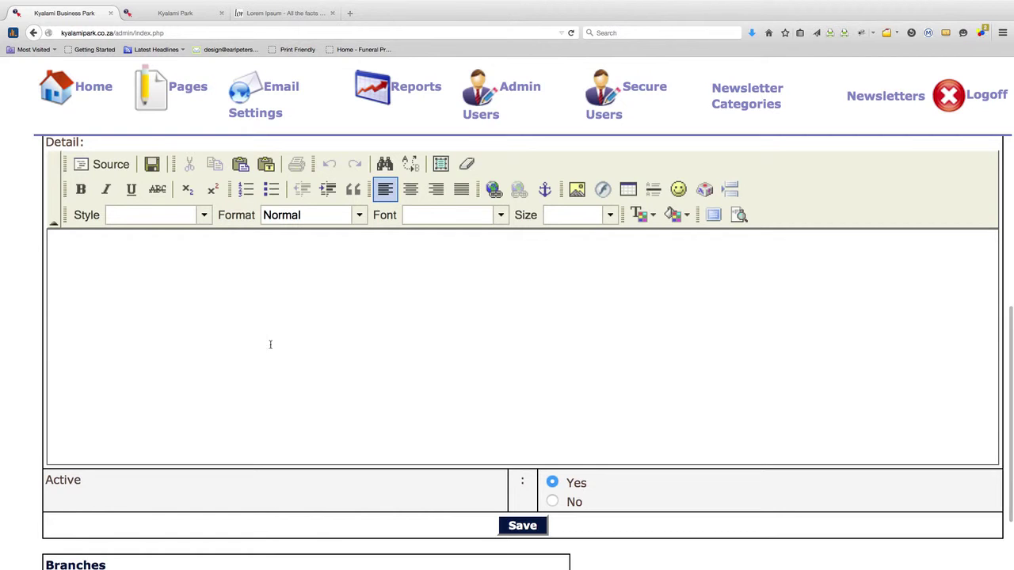
click(286, 14)
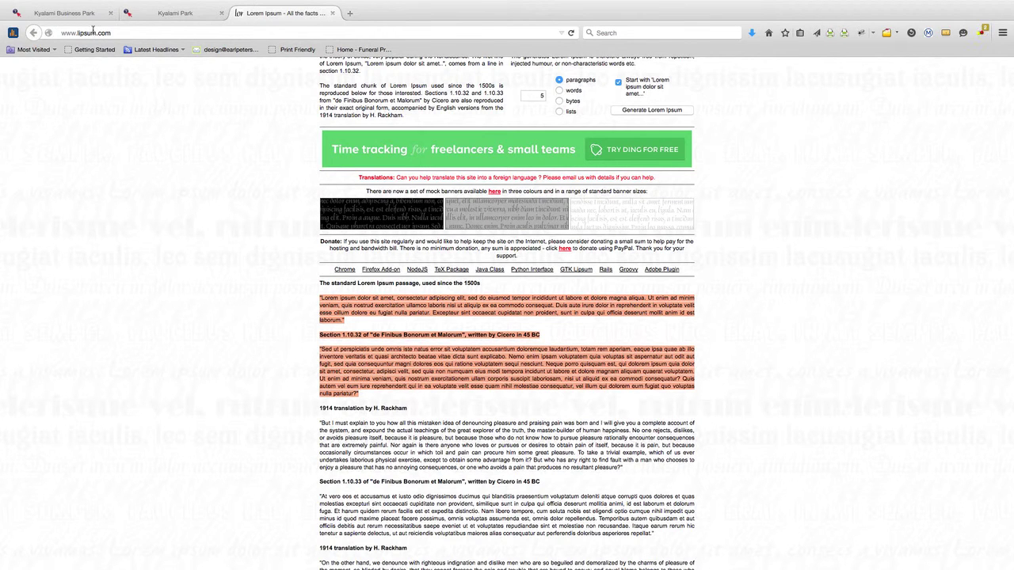
click(89, 14)
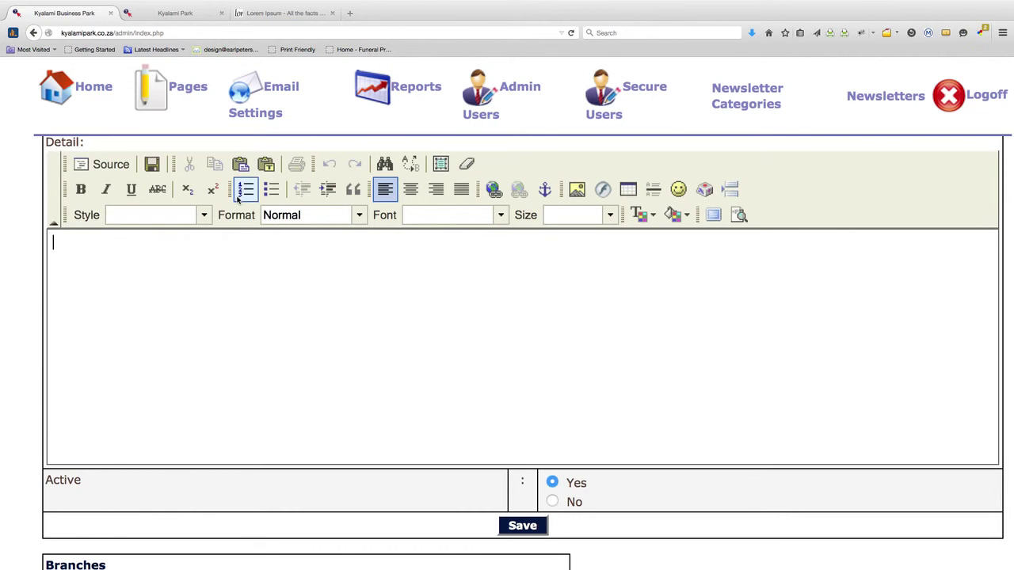
click(266, 164)
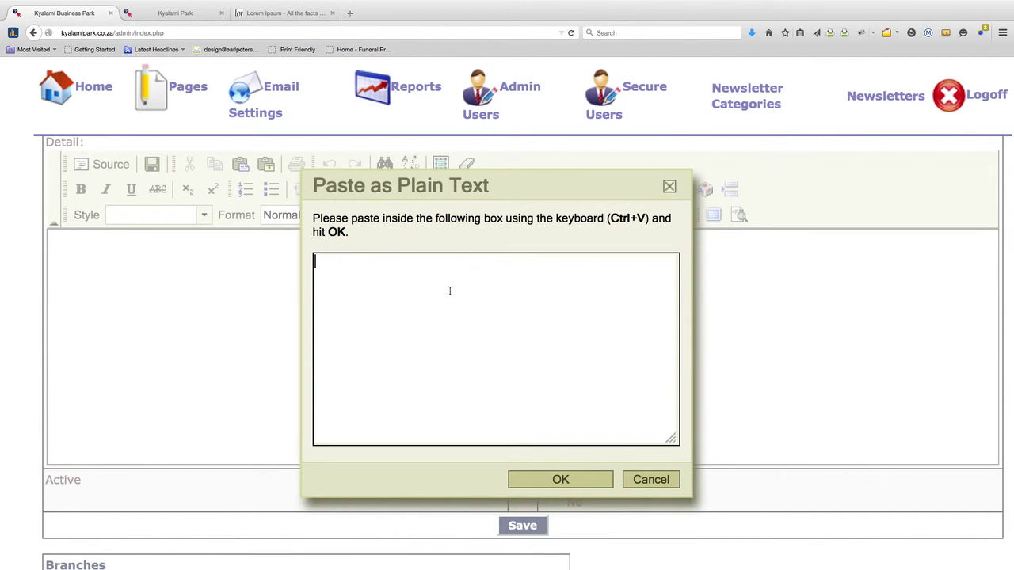
key(ctrl+v)
click(561, 479)
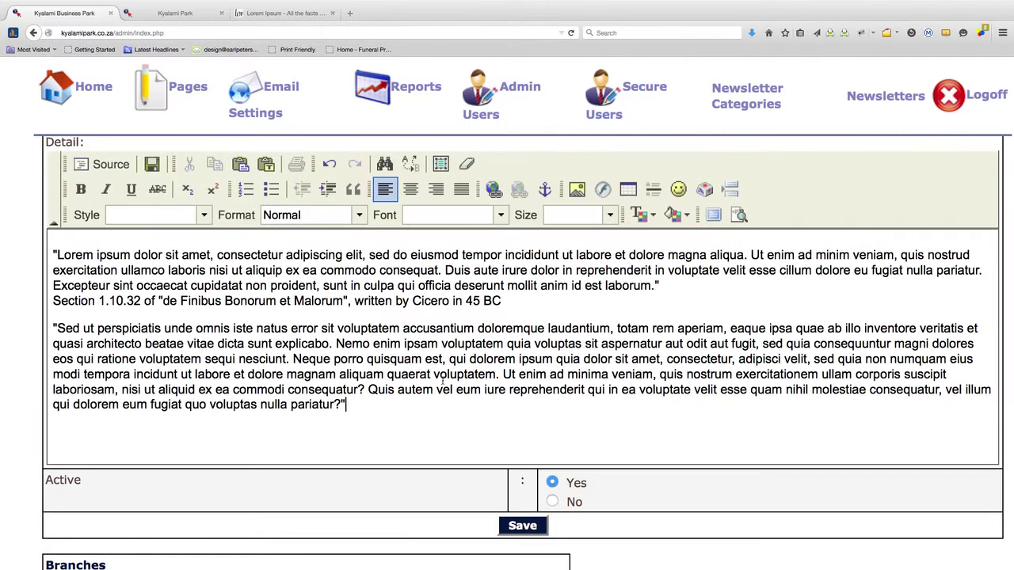
scroll(475, 431, down, 2)
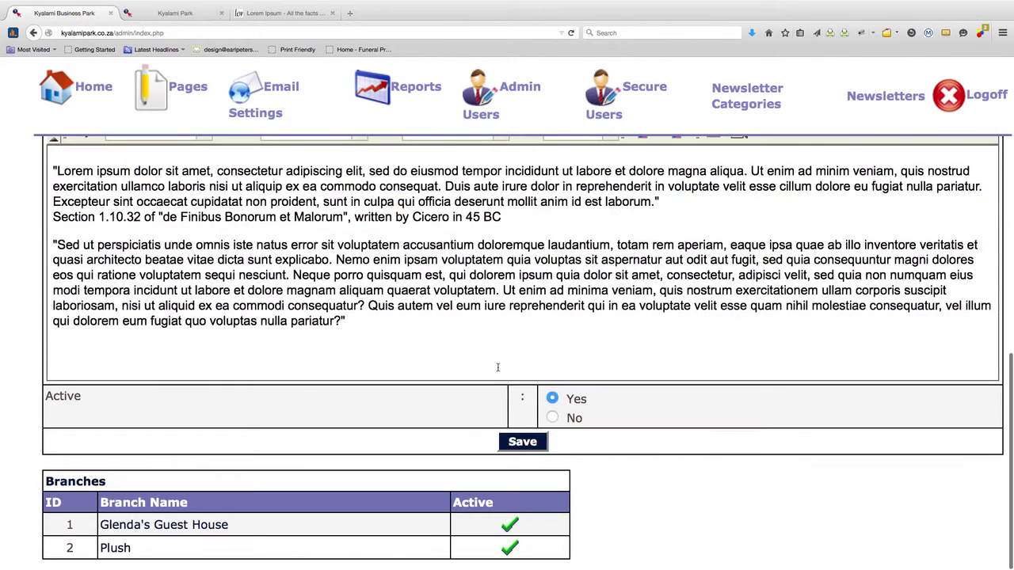
scroll(497, 366, up, 5)
scroll(452, 439, down, 2)
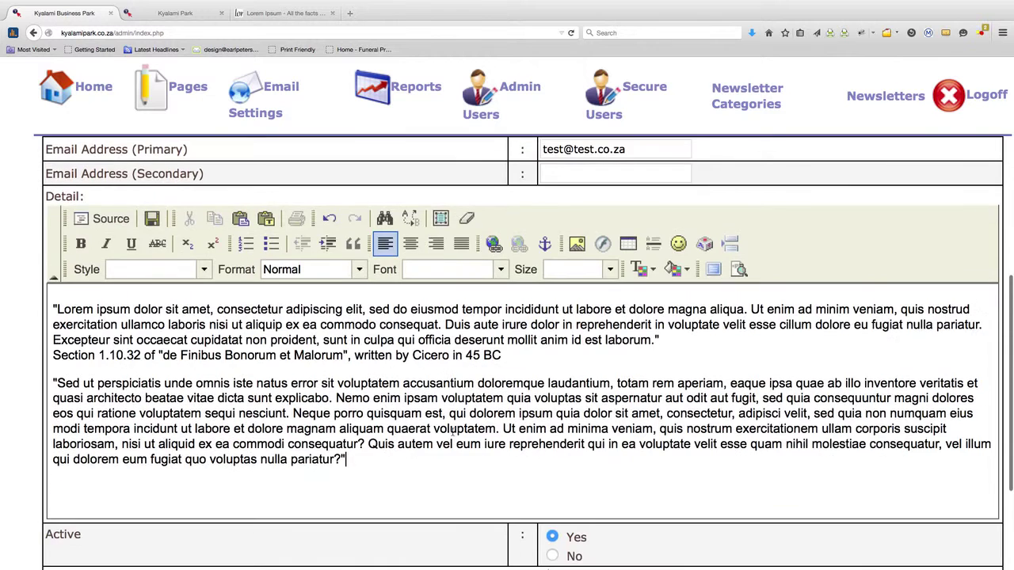
scroll(438, 386, up, 1)
scroll(348, 382, down, 1)
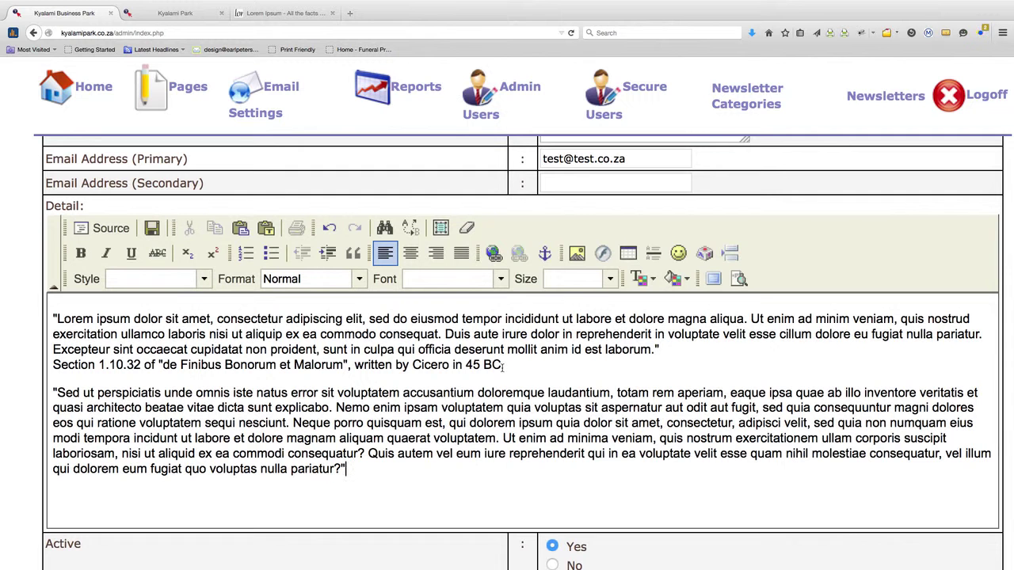
click(502, 365)
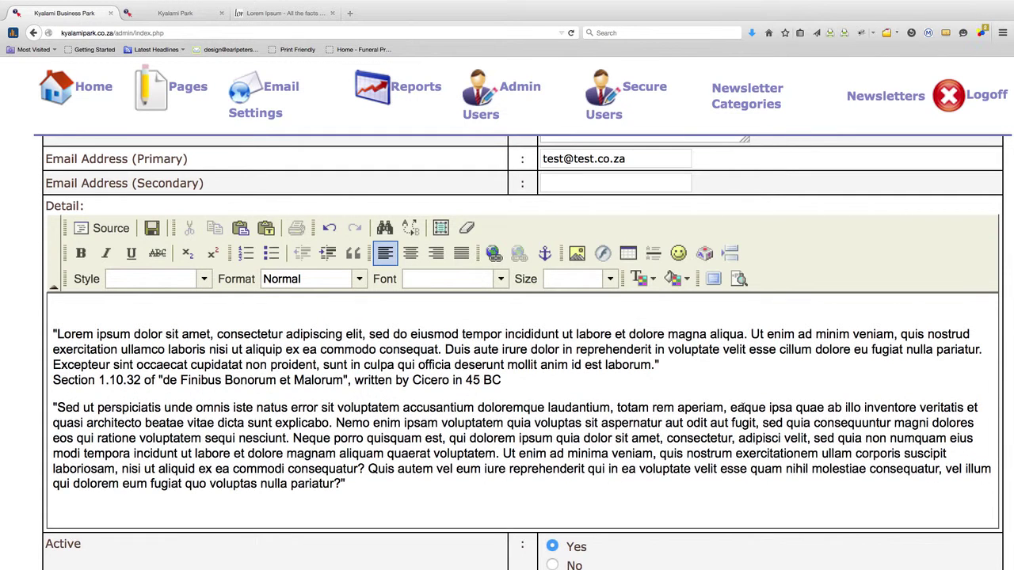
Add a blank line after the first Detail paragraph and begin uploading an image
key(Return)
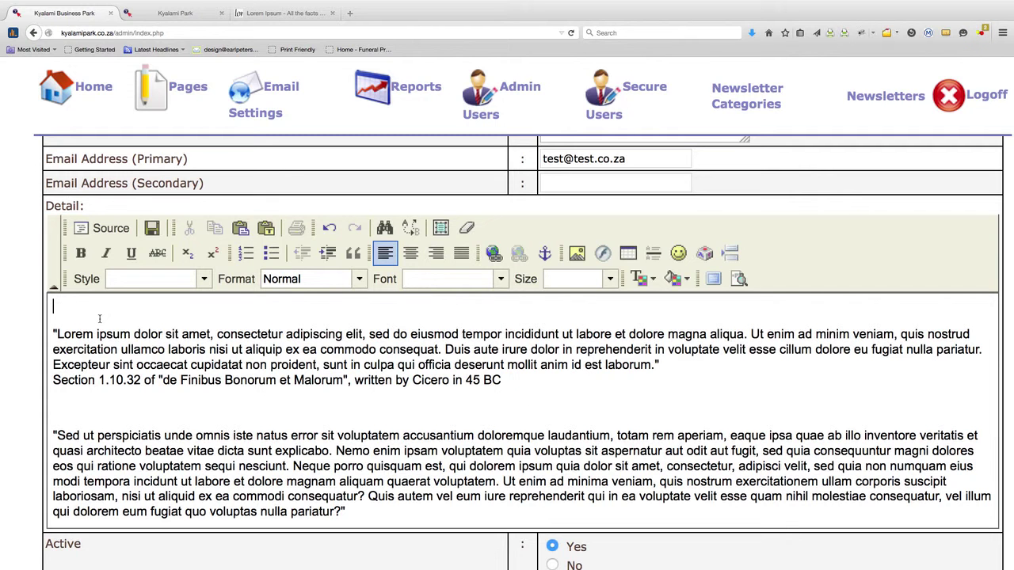
click(577, 252)
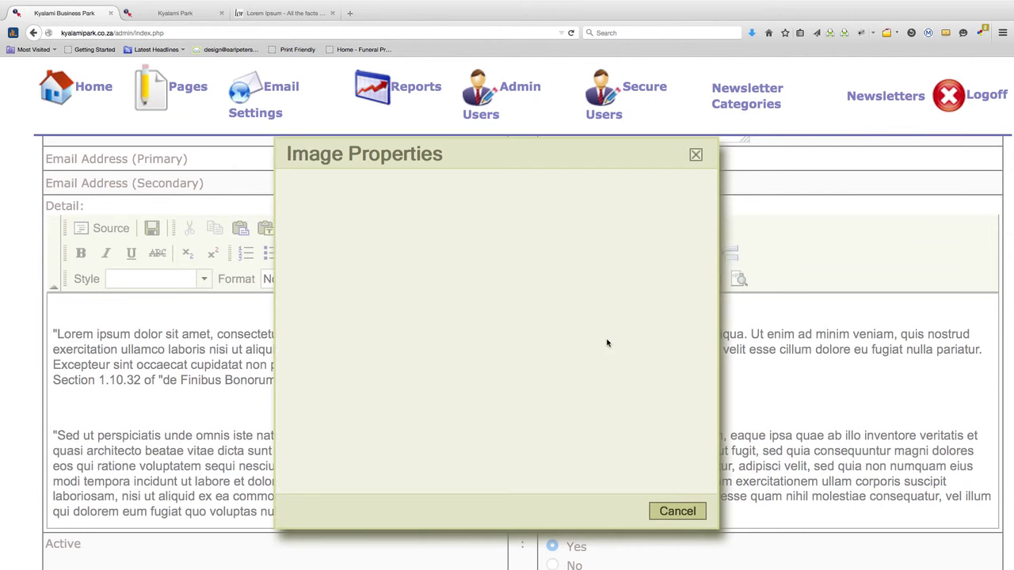
drag(554, 154, 27, 135)
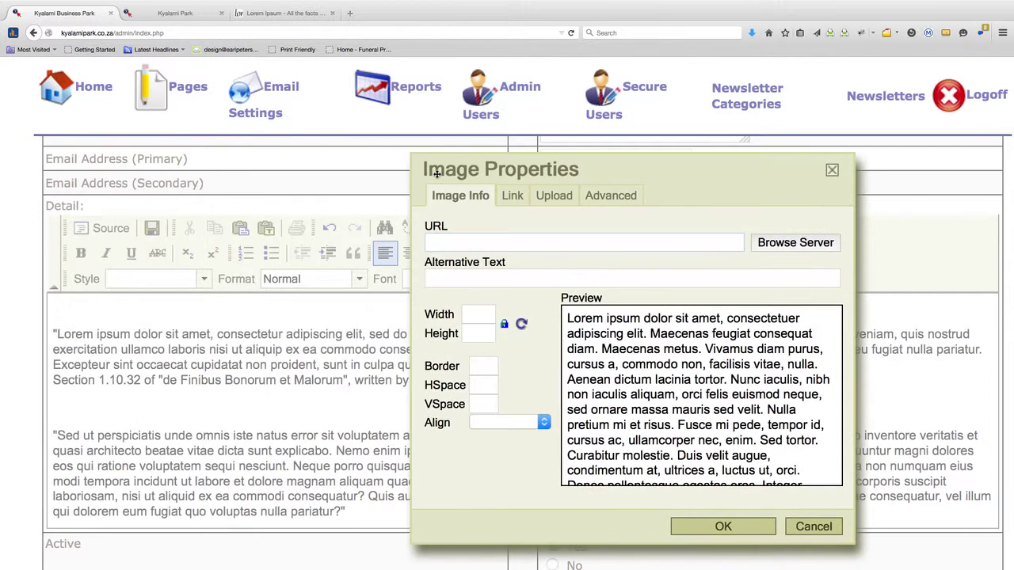
click(552, 198)
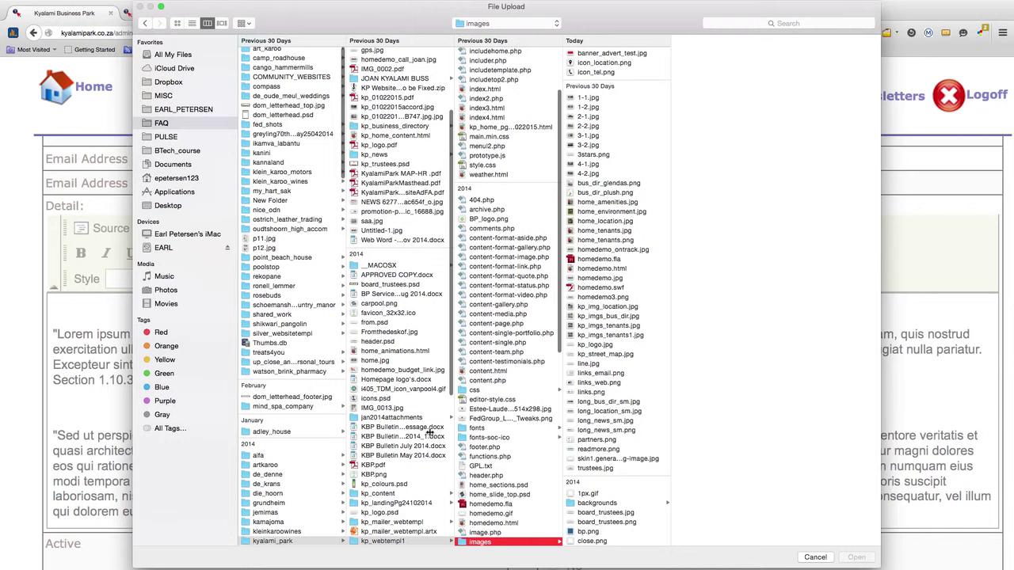
Upload comapny_logo.jpg from kp_instruction_videos and insert it at the top of the Detail text
scroll(402, 426, up, 5)
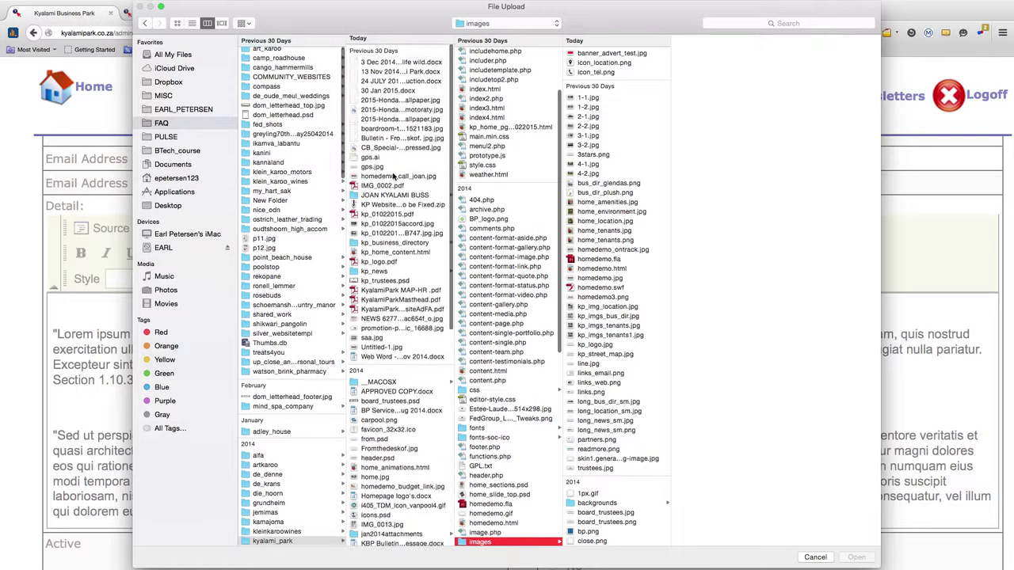
scroll(407, 371, down, 10)
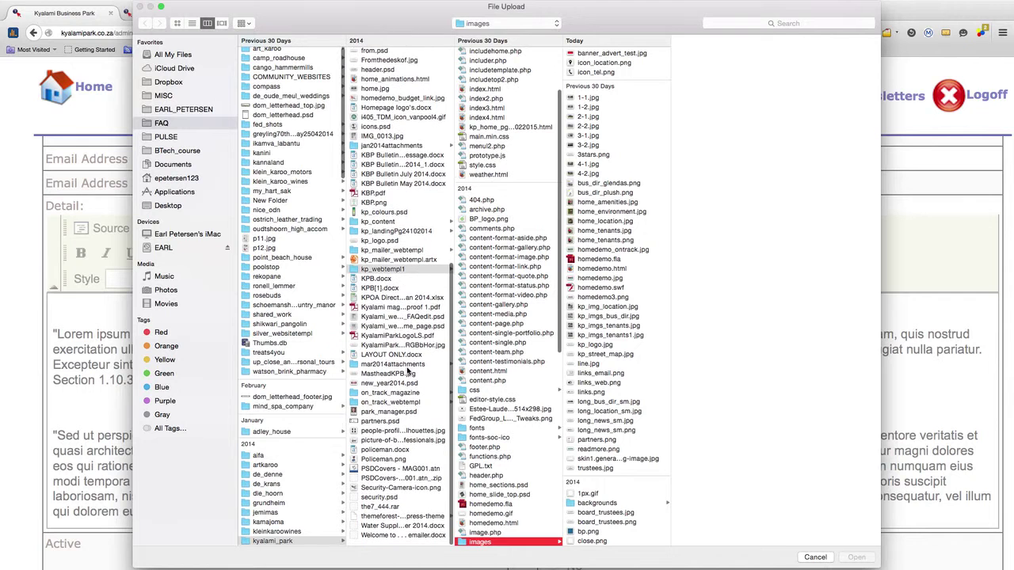
scroll(396, 301, up, 1)
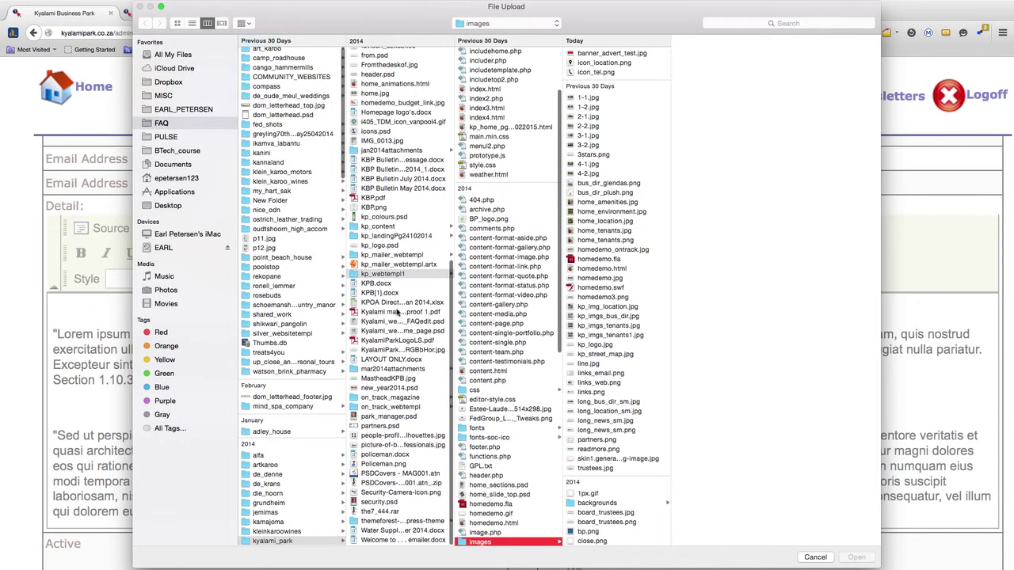
click(250, 26)
click(257, 33)
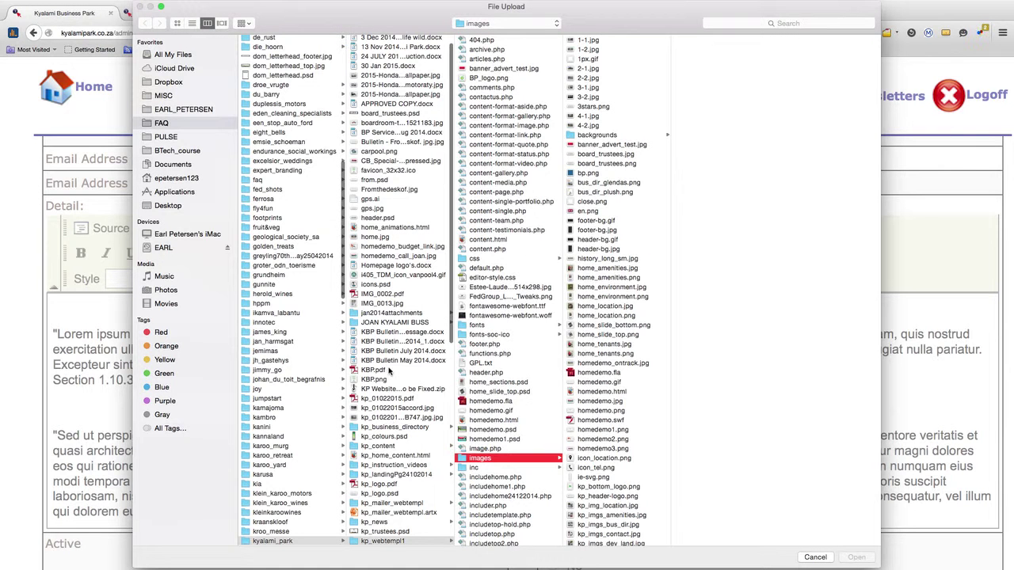
scroll(389, 371, up, 2)
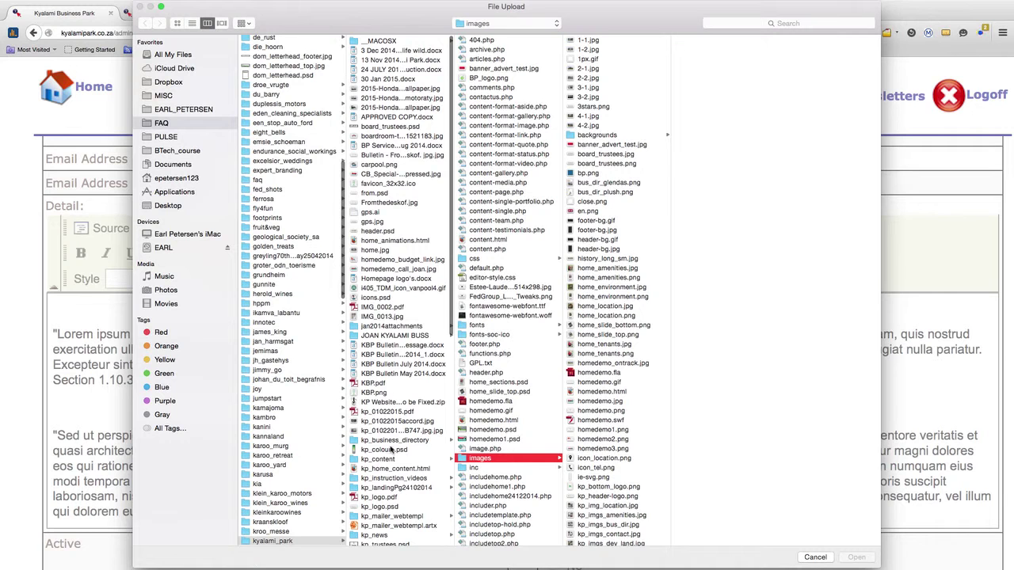
click(394, 480)
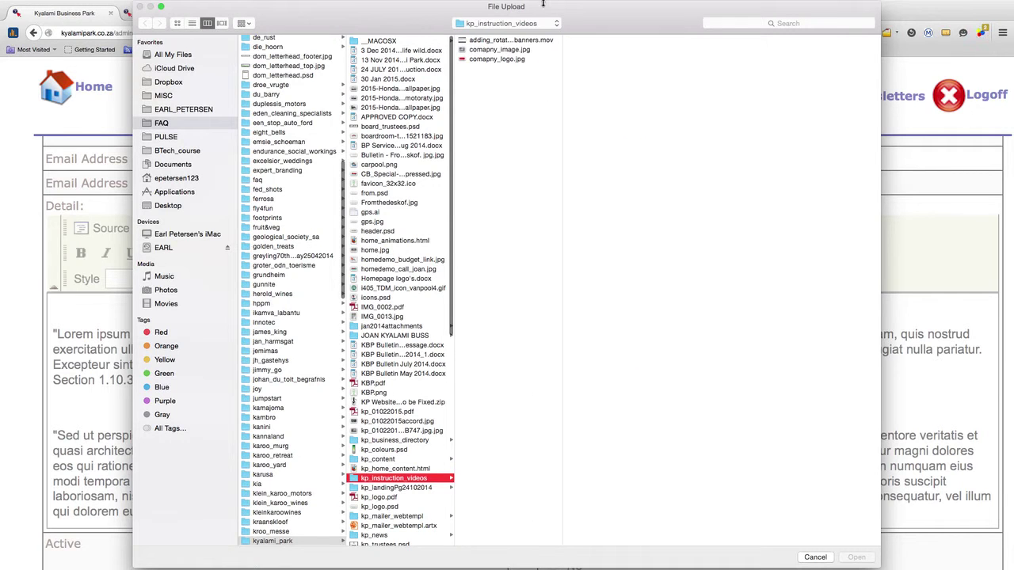
click(499, 60)
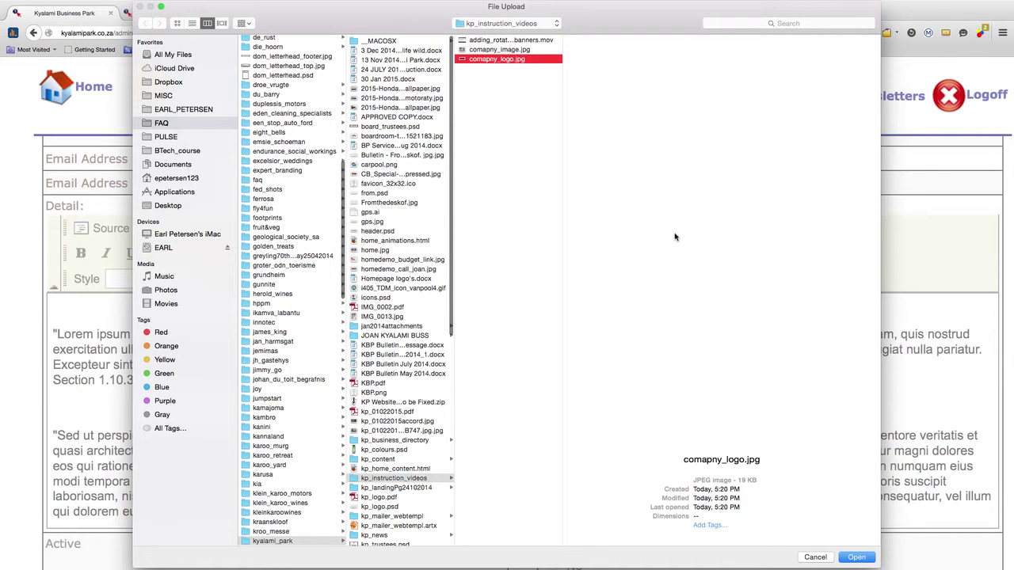
click(858, 557)
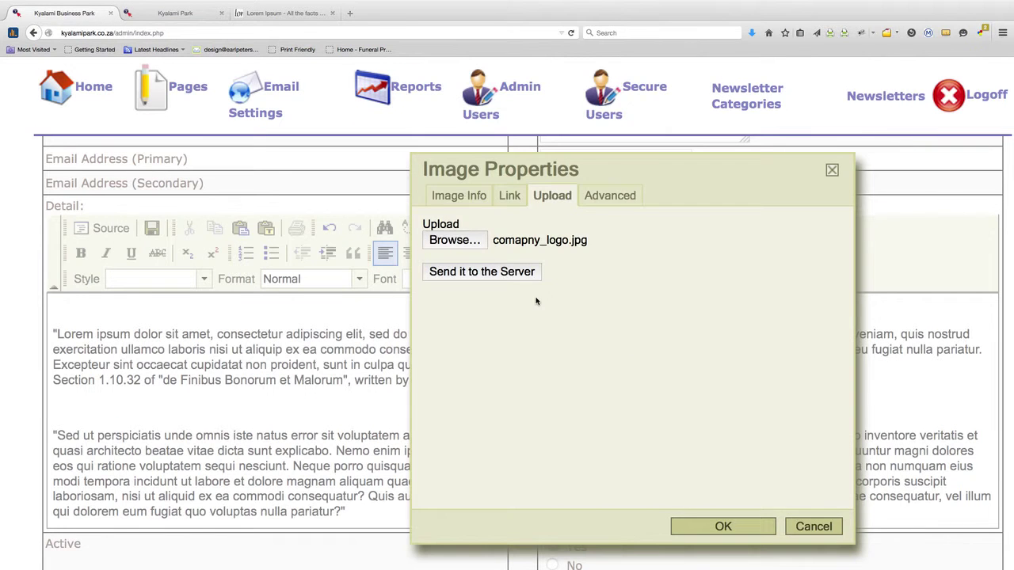
click(520, 274)
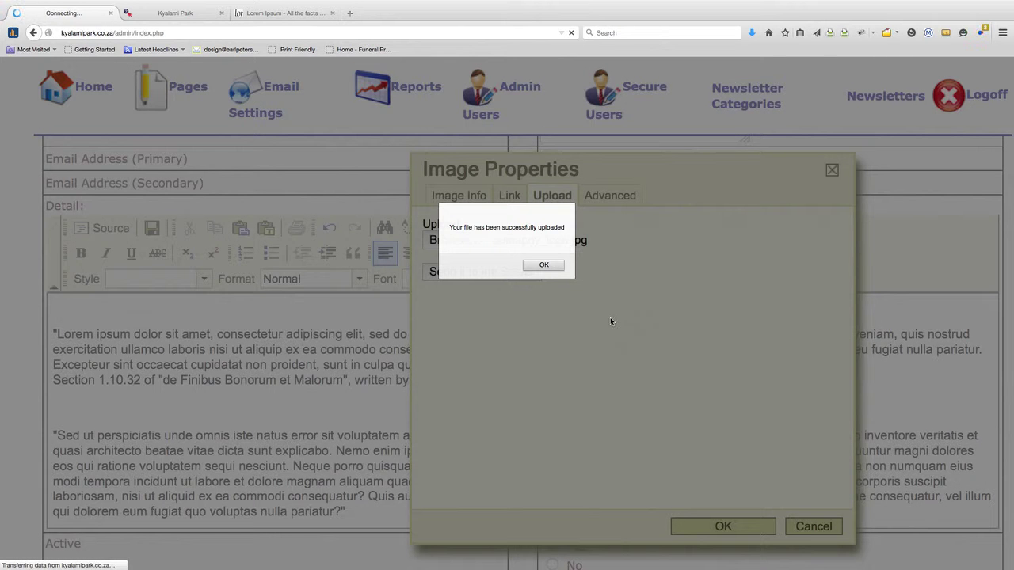
click(545, 264)
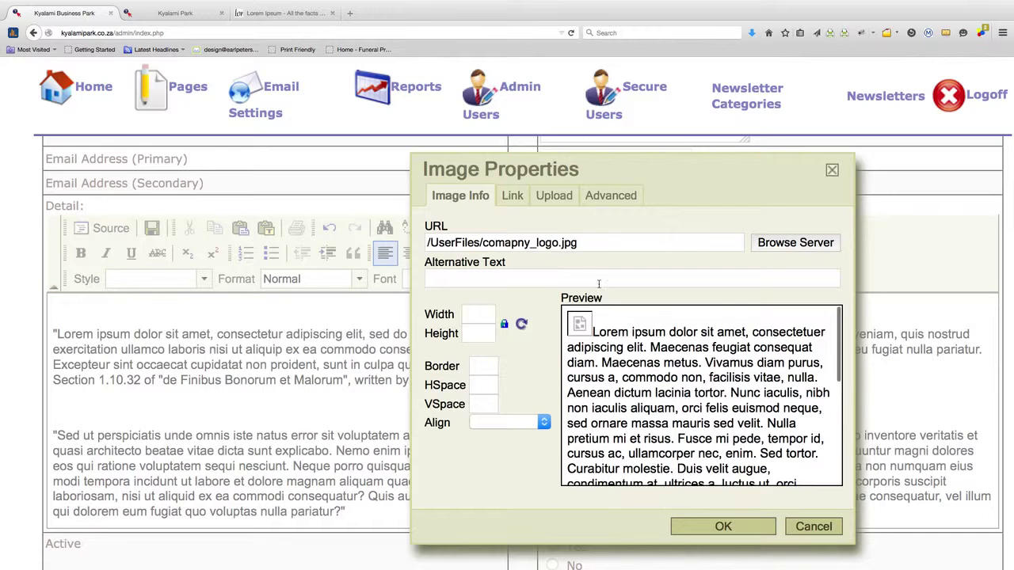
click(722, 526)
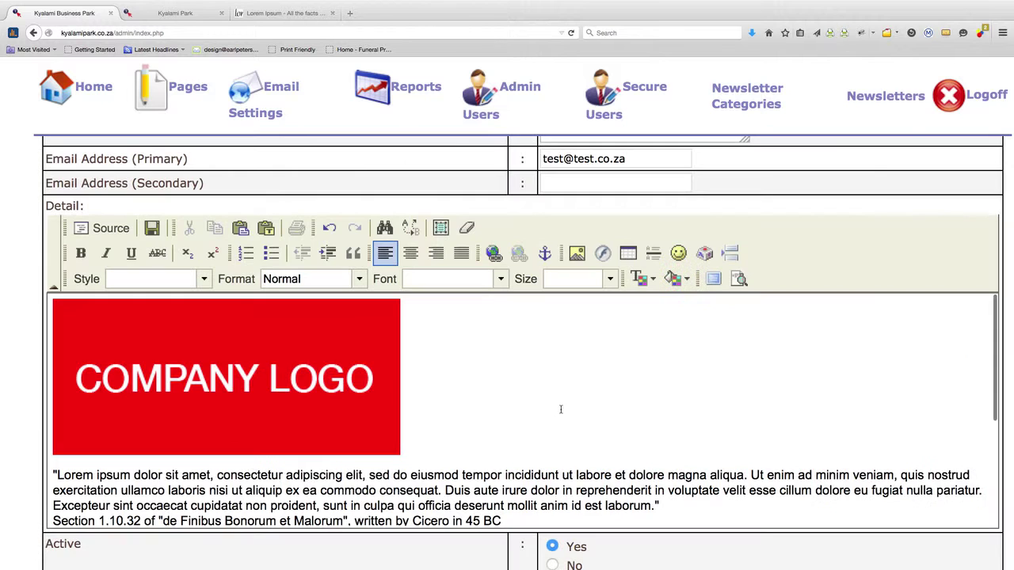
Add a blank line after '45 BC' and start inserting a second image
scroll(560, 406, down, 2)
click(539, 394)
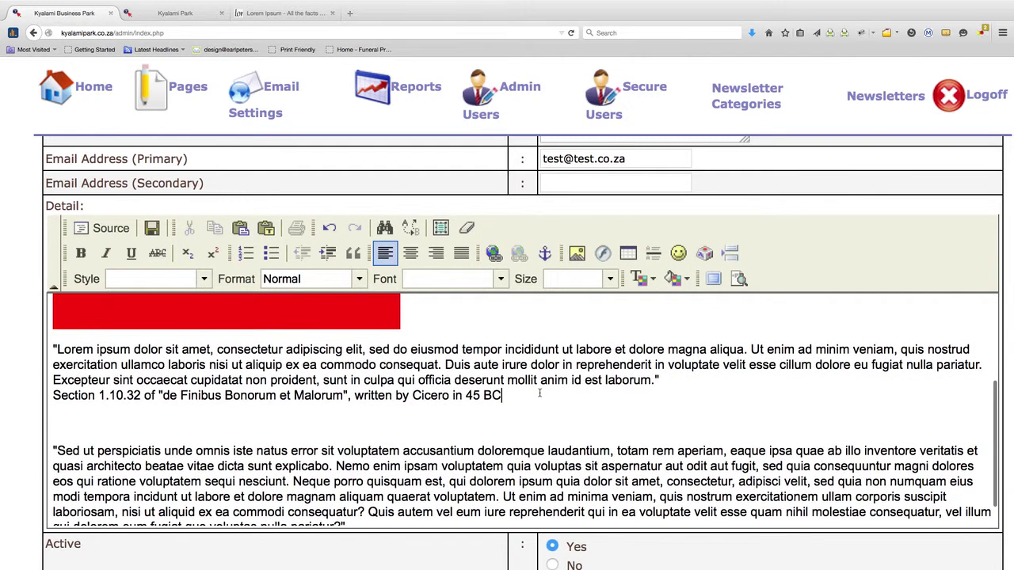
key(Return)
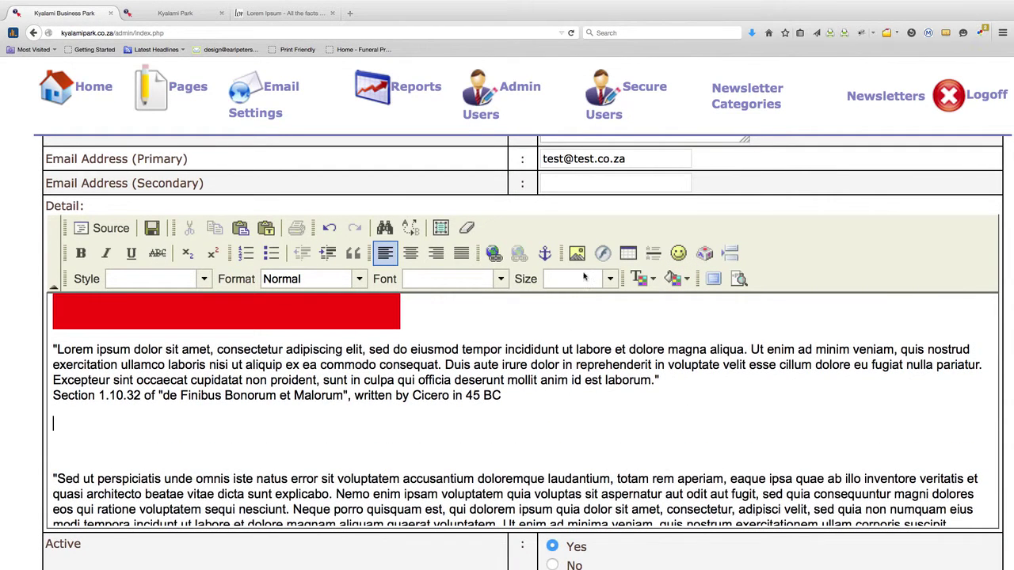
click(576, 254)
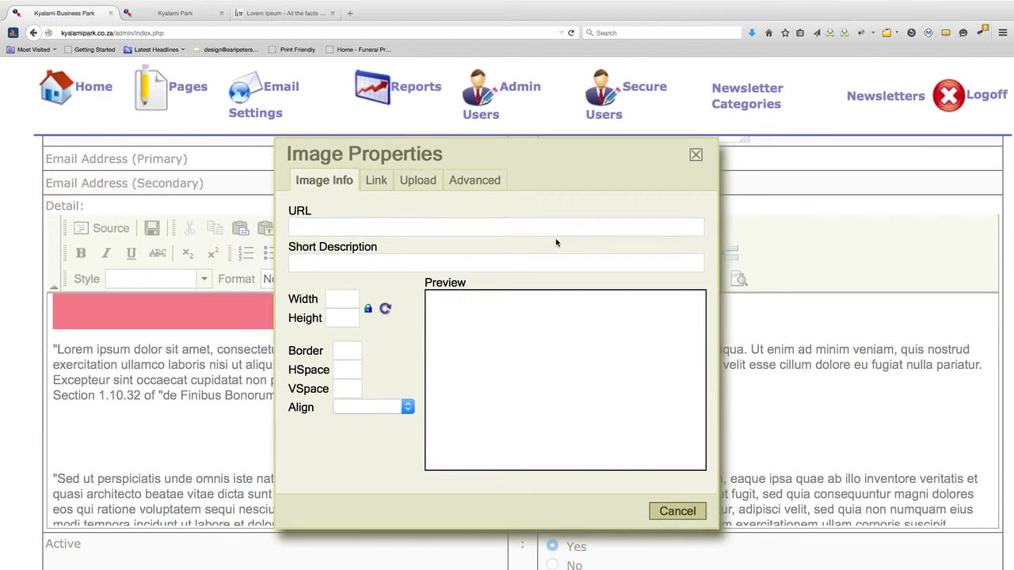
Upload comapny_image.jpg to the server, filling its URL and 400×301 size
click(421, 184)
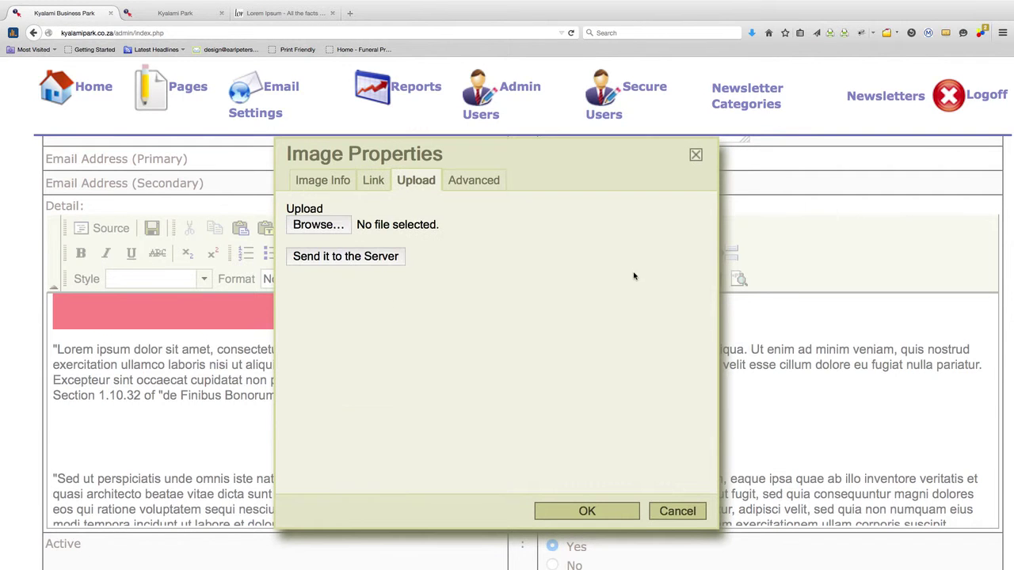
click(339, 230)
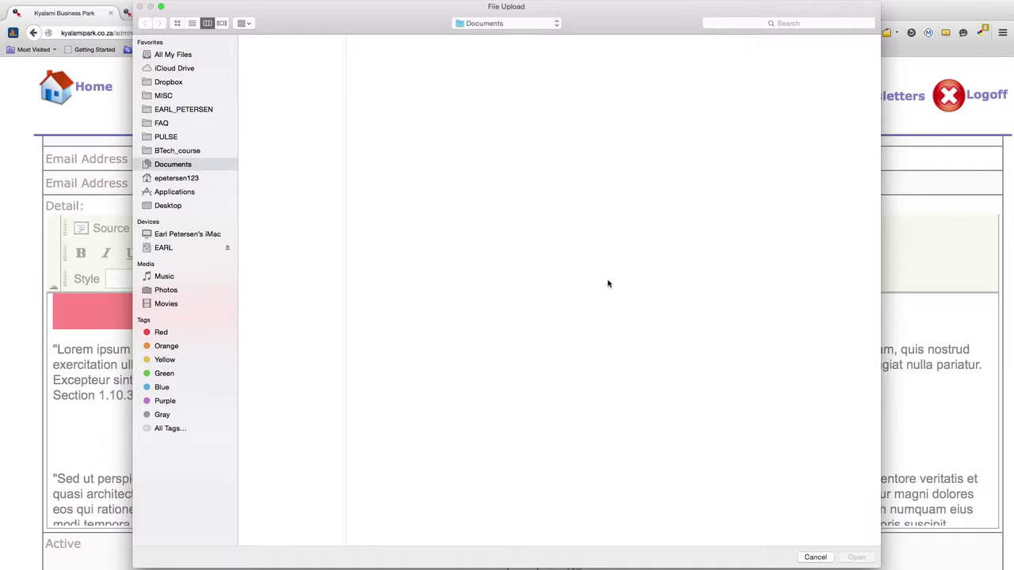
click(500, 50)
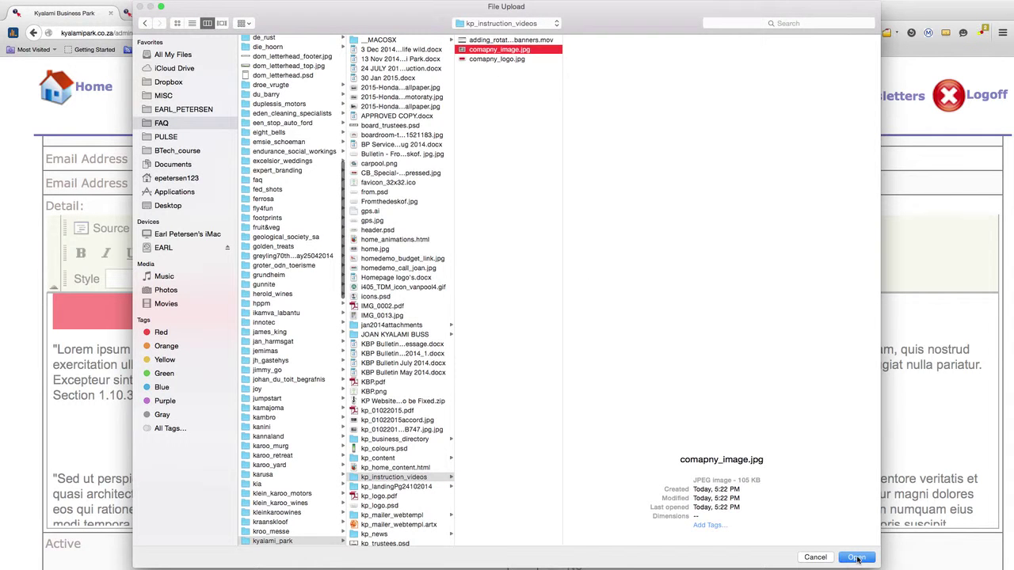
click(857, 559)
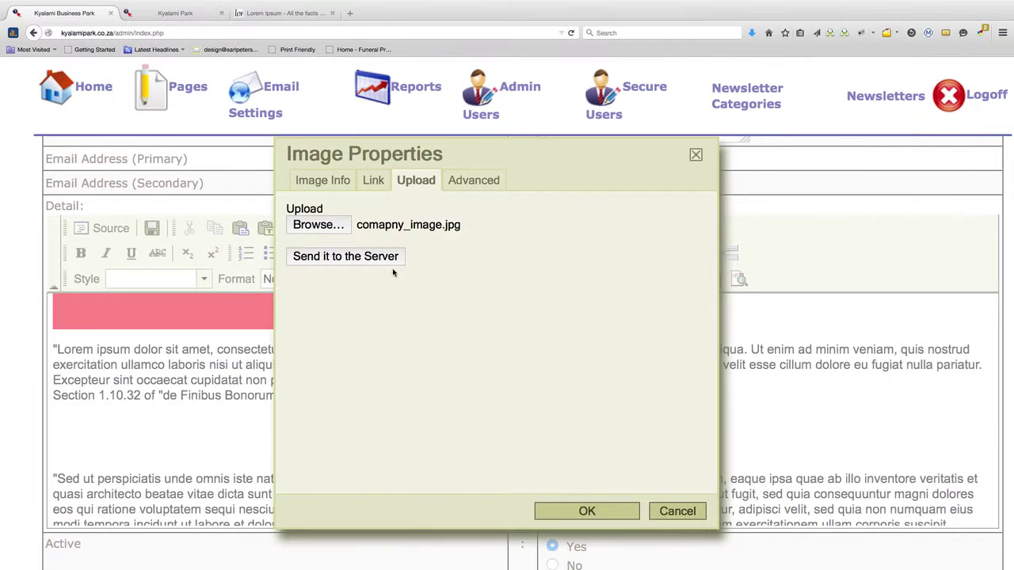
click(388, 259)
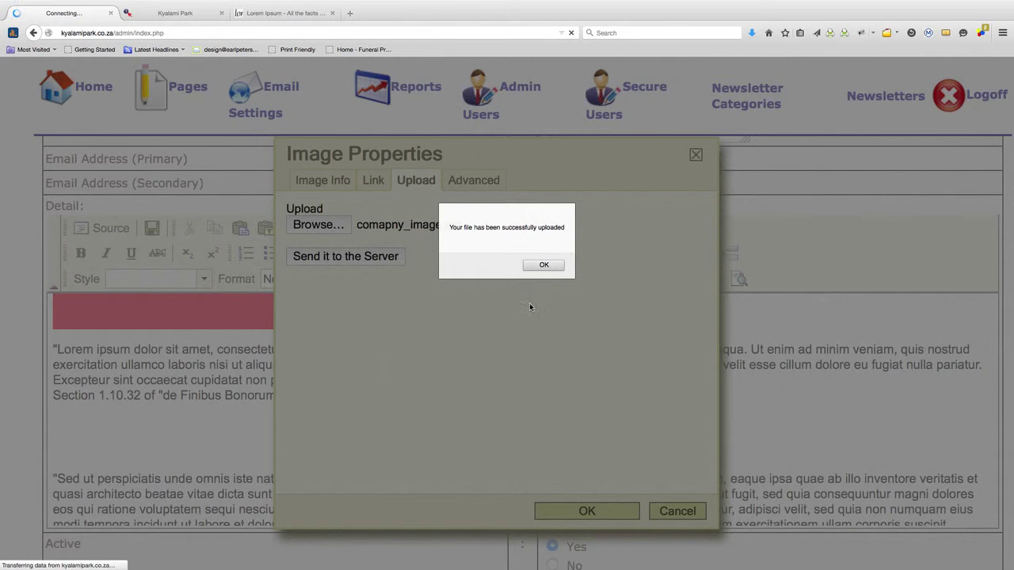
click(546, 266)
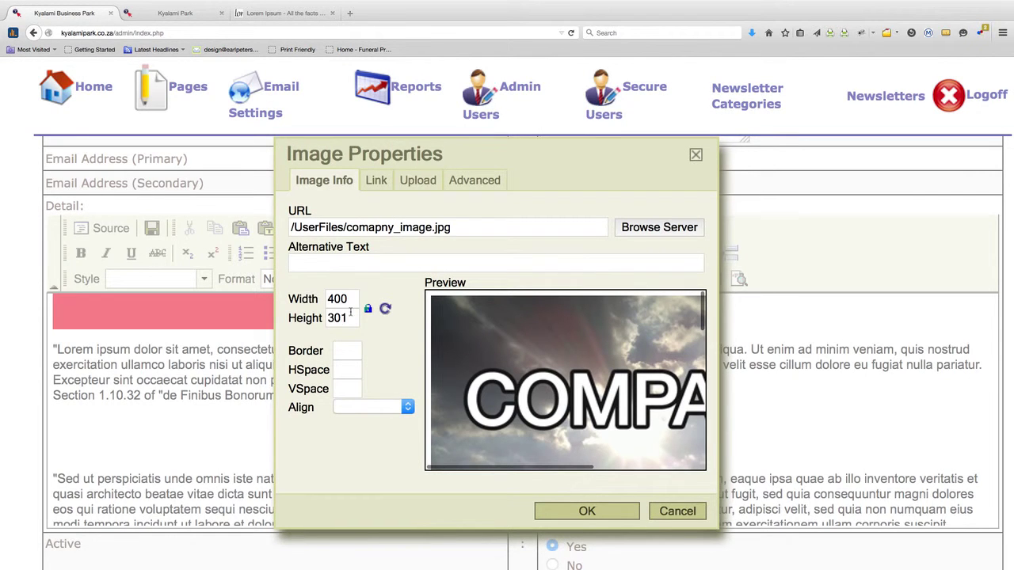
Keep the image width at 400 with no alignment, and insert comapny_image.jpg into the detail text
drag(347, 298, 312, 297)
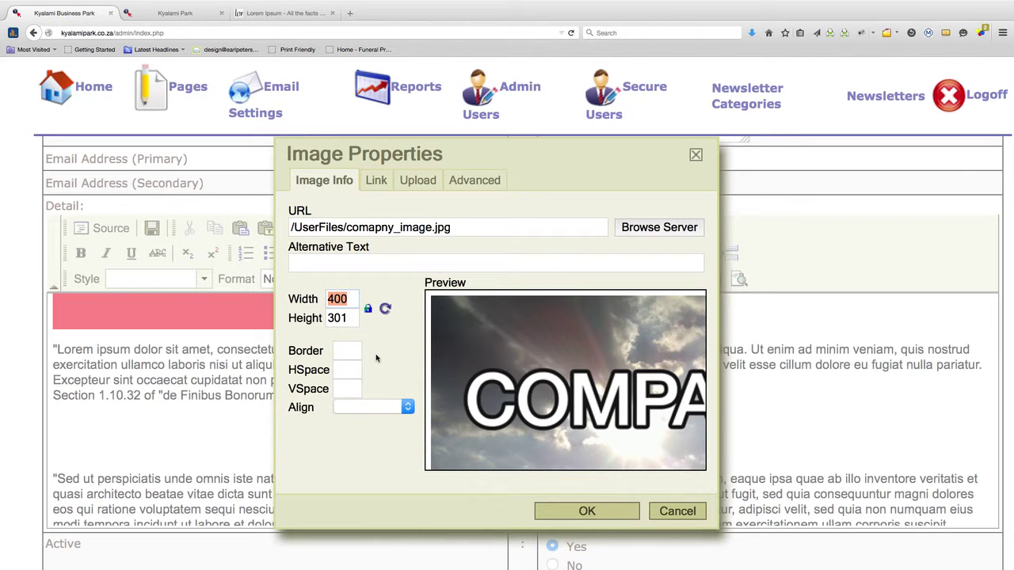
click(408, 408)
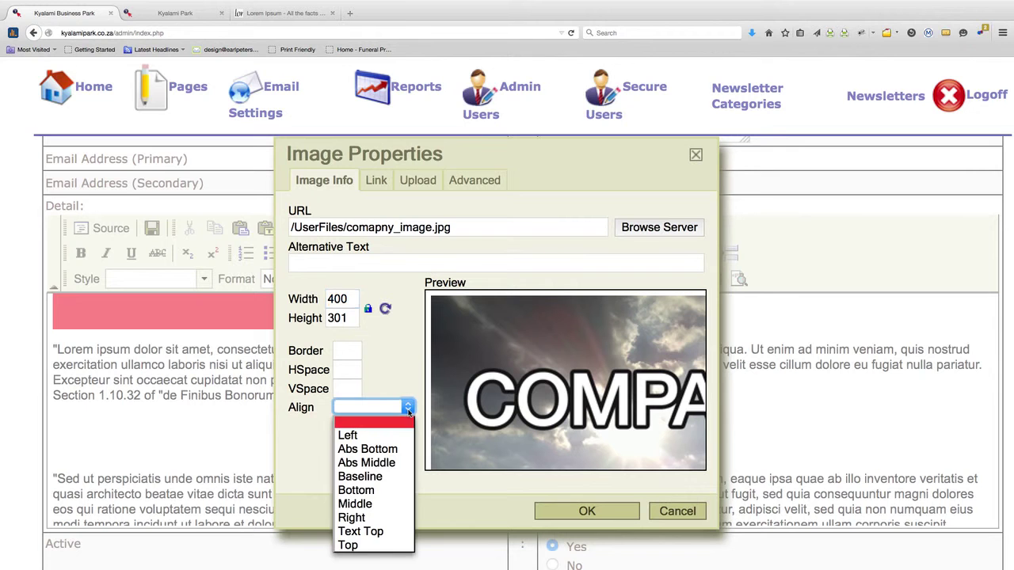
click(378, 370)
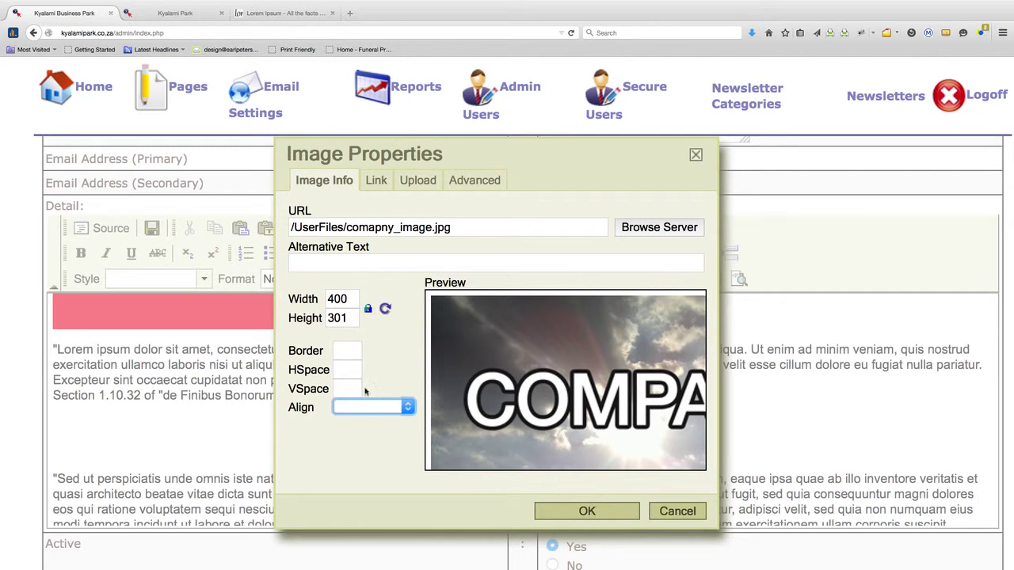
click(612, 515)
scroll(544, 424, down, 5)
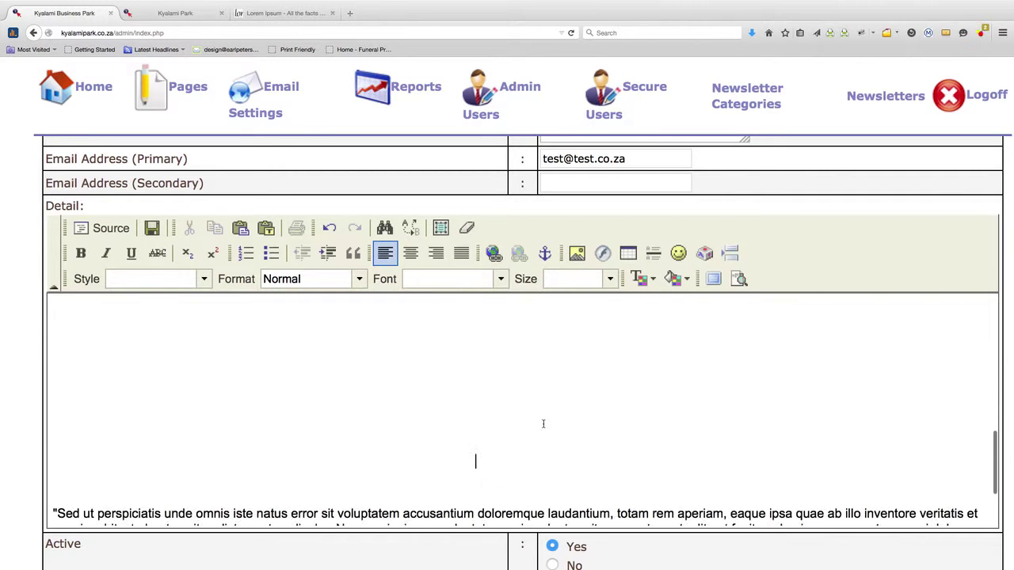
Save the TEST business entry, then bring up the live Kyalami Park site
scroll(544, 423, up, 4)
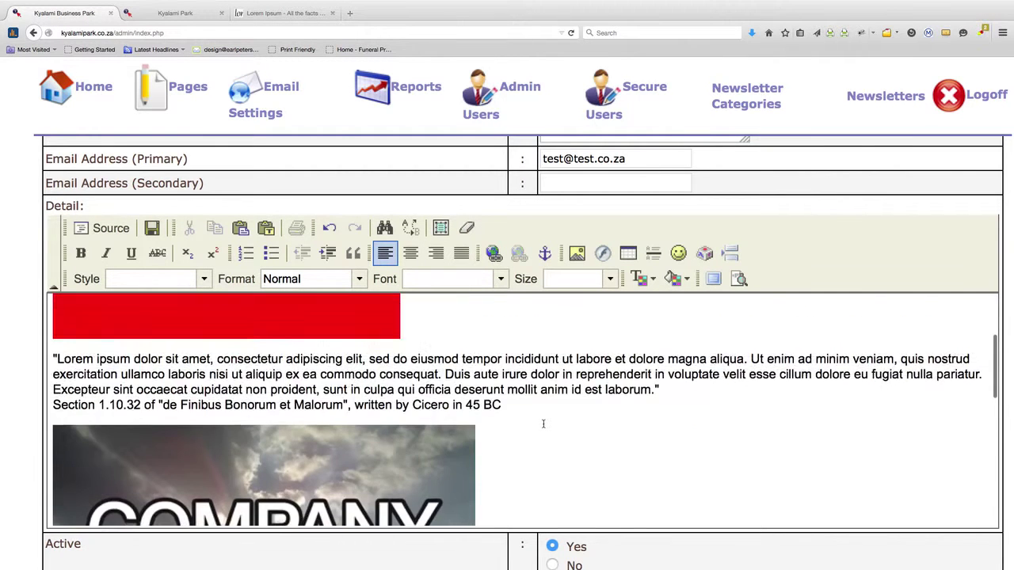
scroll(544, 424, down, 5)
scroll(544, 424, down, 2)
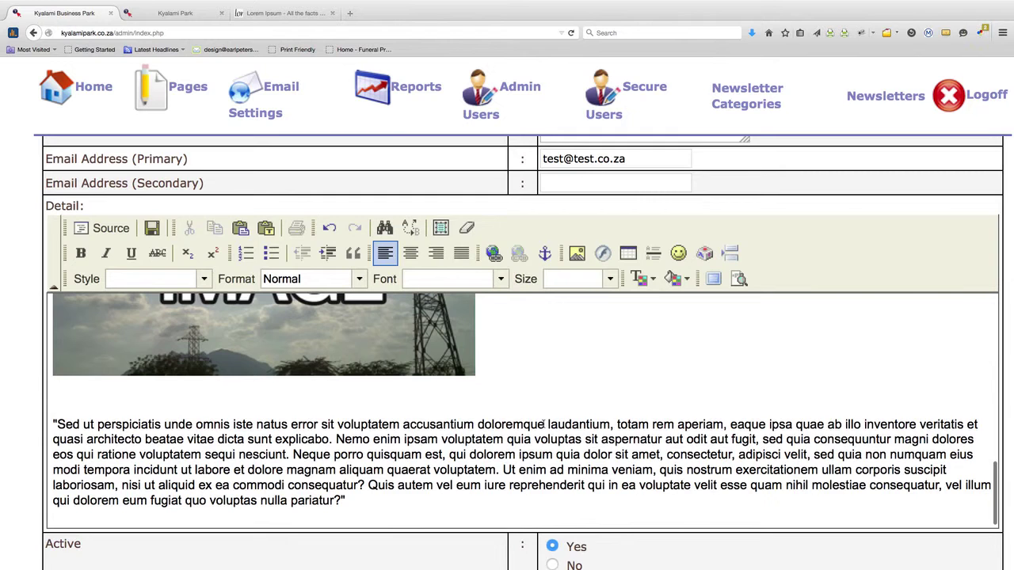
scroll(722, 442, down, 3)
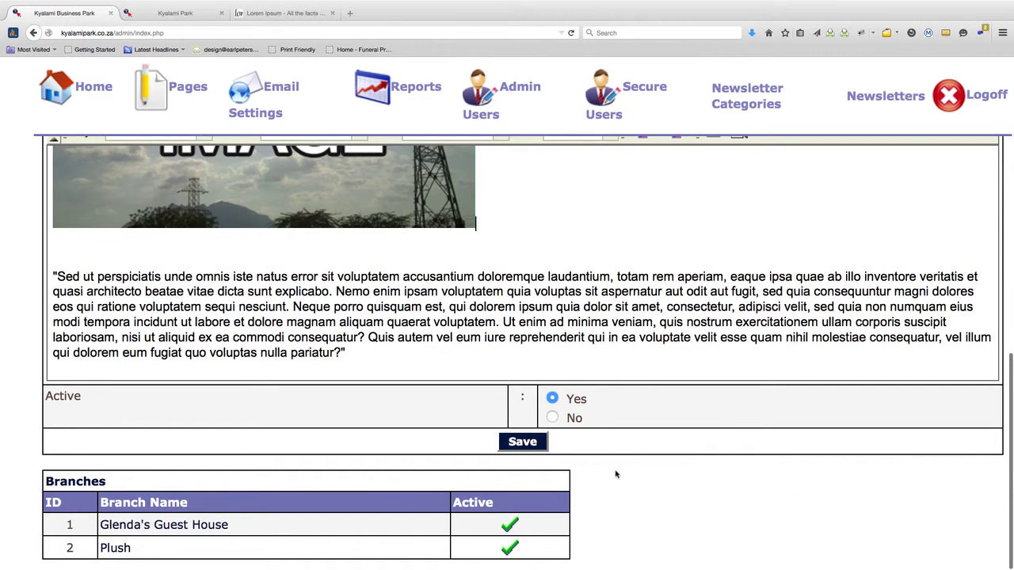
click(543, 446)
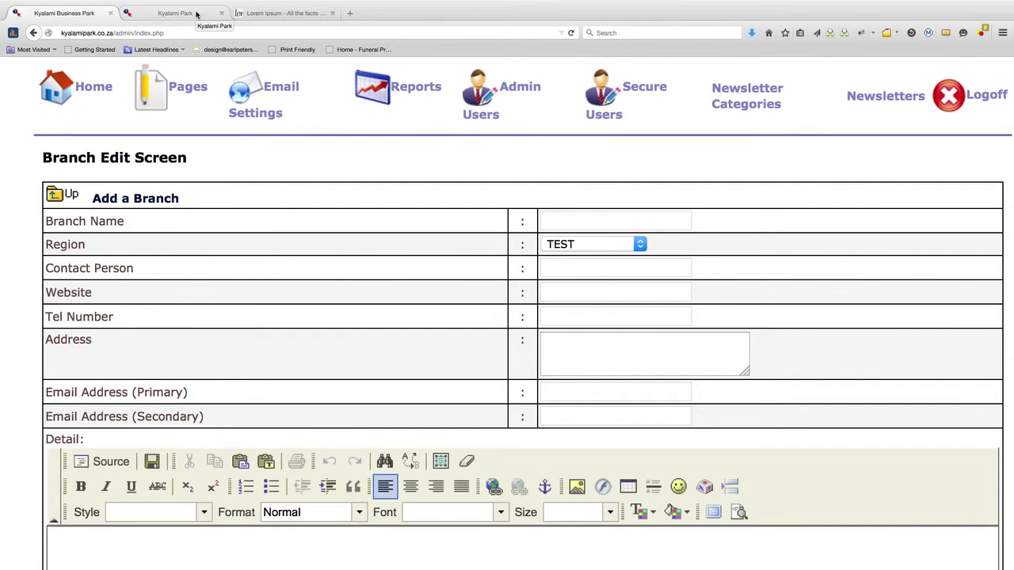
click(197, 13)
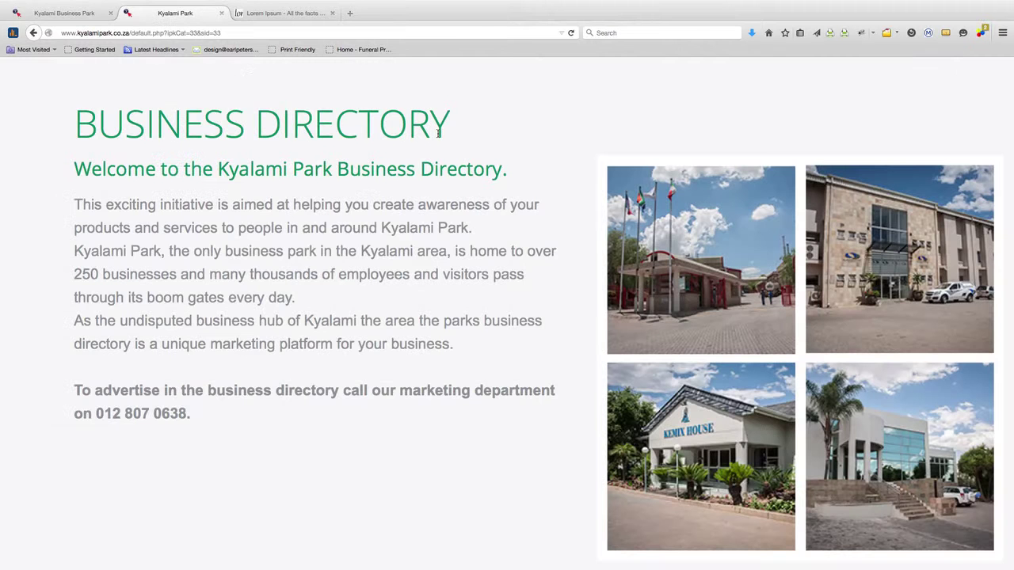
Reload the Business Directory, open the TEST category, and open the TEST business listing
click(571, 33)
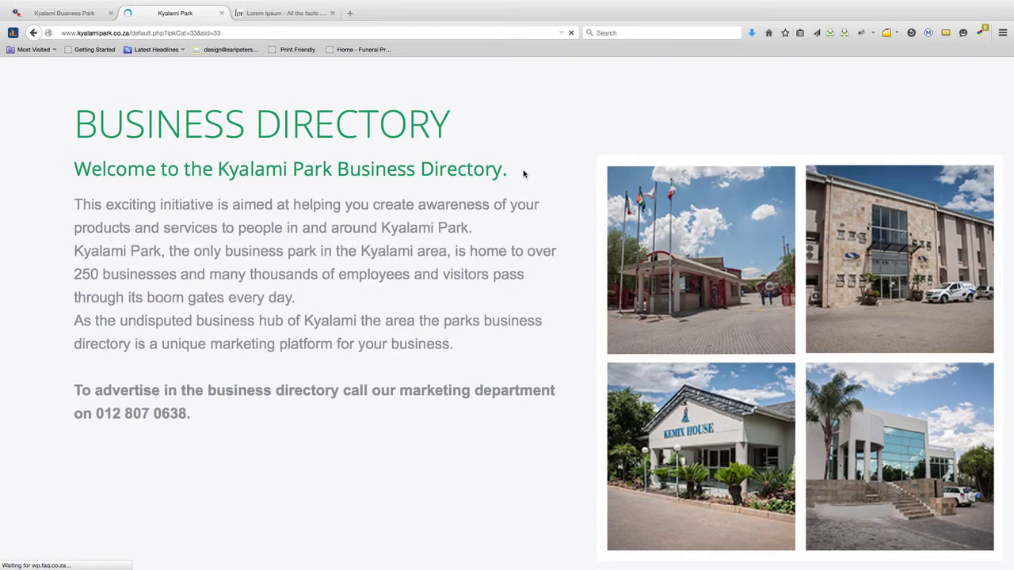
scroll(523, 172, down, 3)
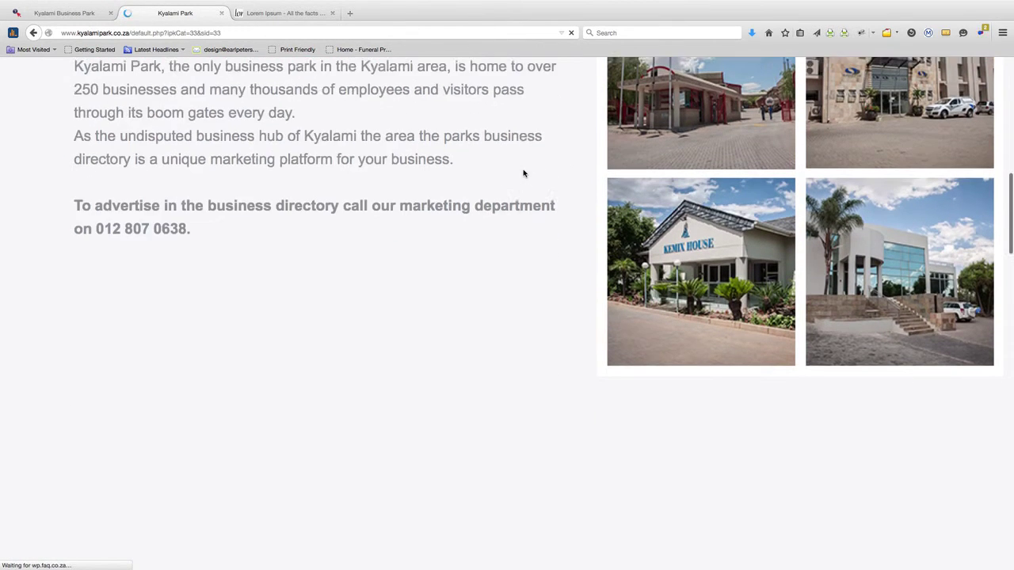
scroll(523, 173, up, 2)
scroll(523, 173, down, 5)
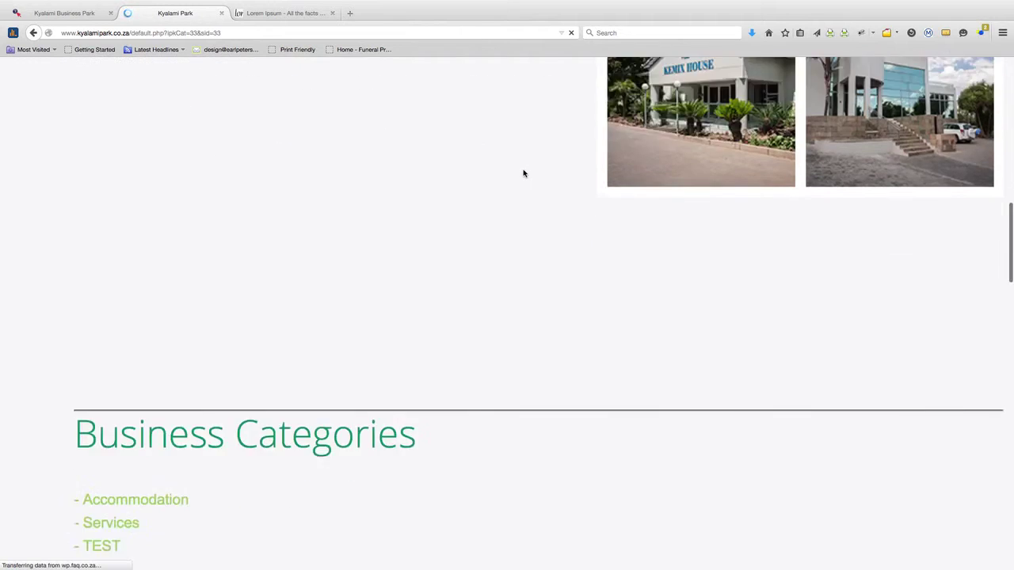
scroll(523, 173, down, 2)
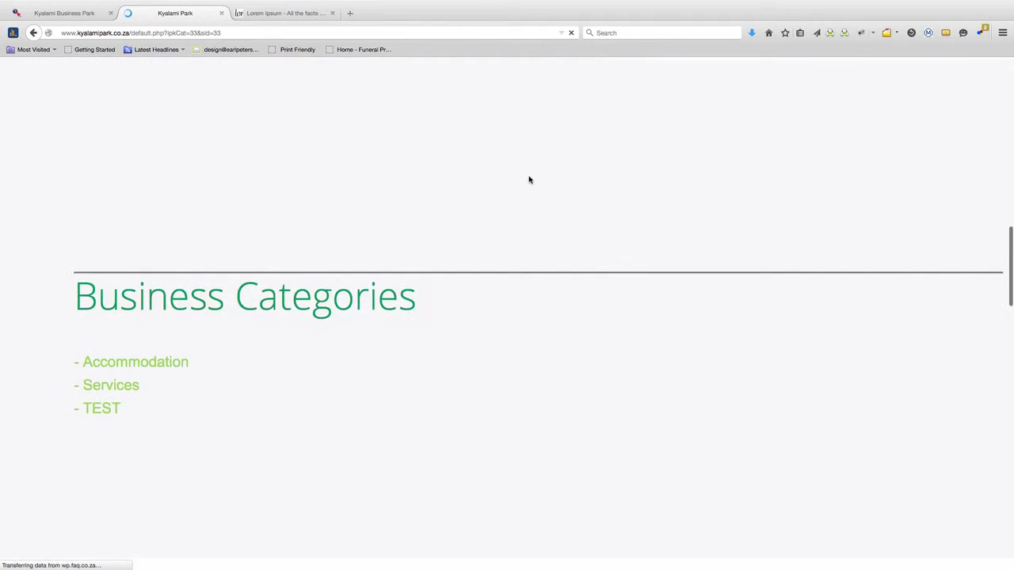
click(103, 404)
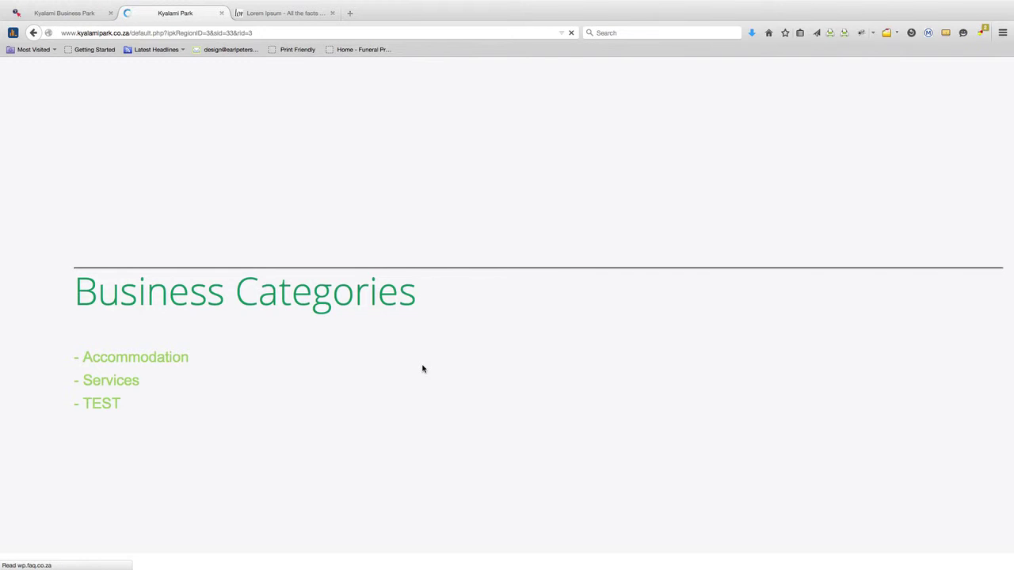
scroll(422, 368, down, 5)
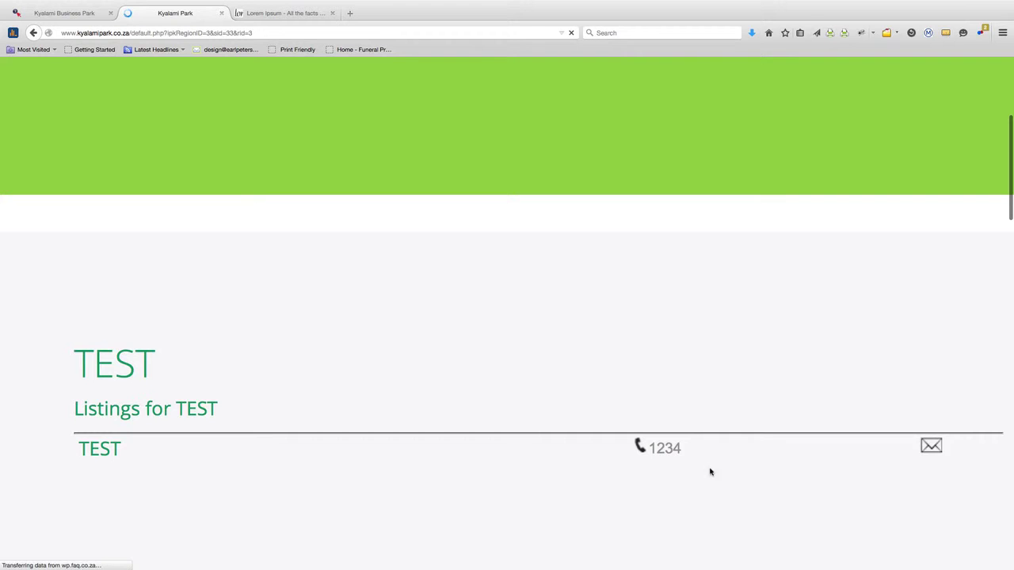
click(102, 449)
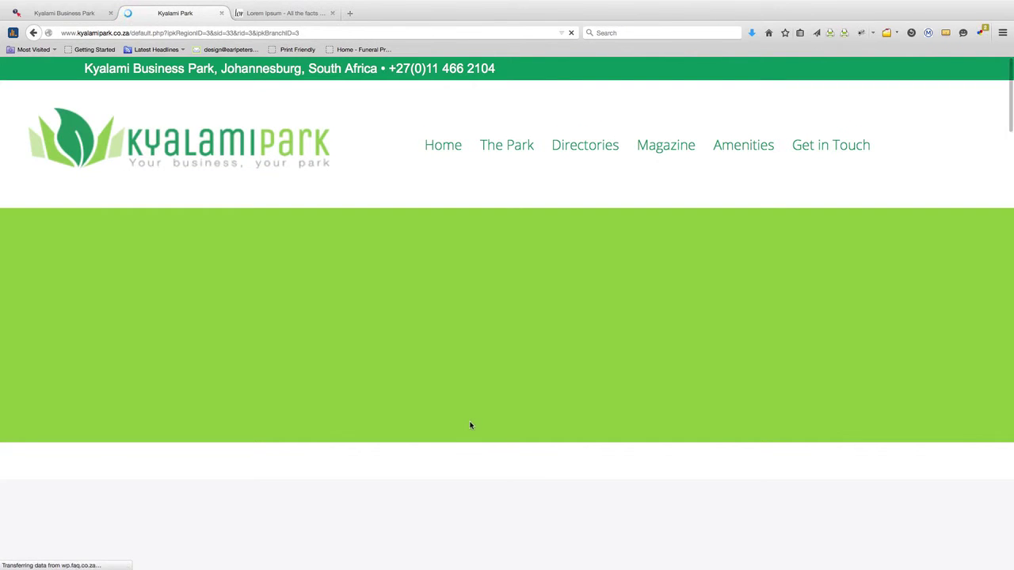
Scroll through the TEST listing to check its logo, Lorem ipsum text, company image and address
scroll(543, 473, down, 10)
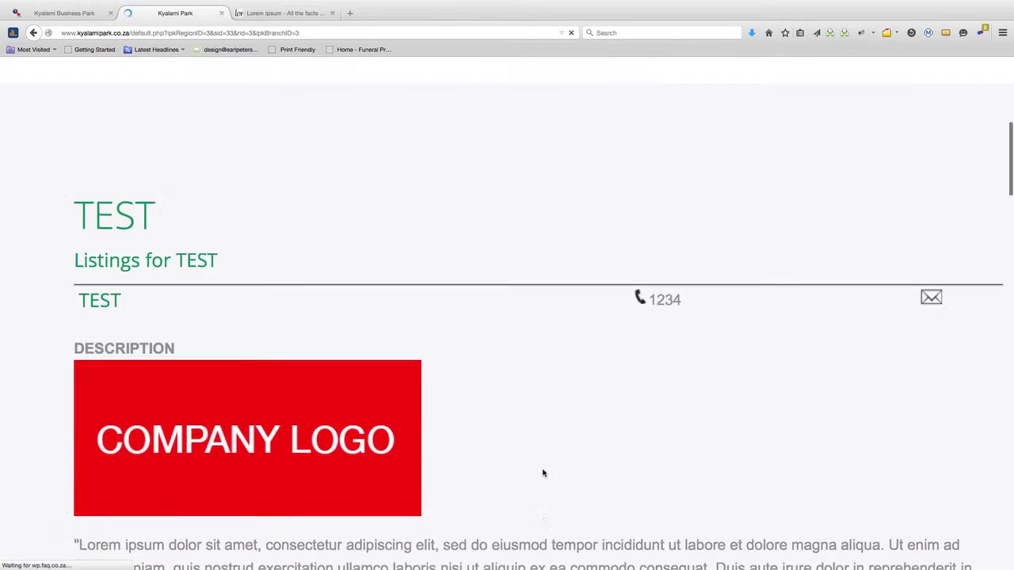
scroll(542, 473, down, 7)
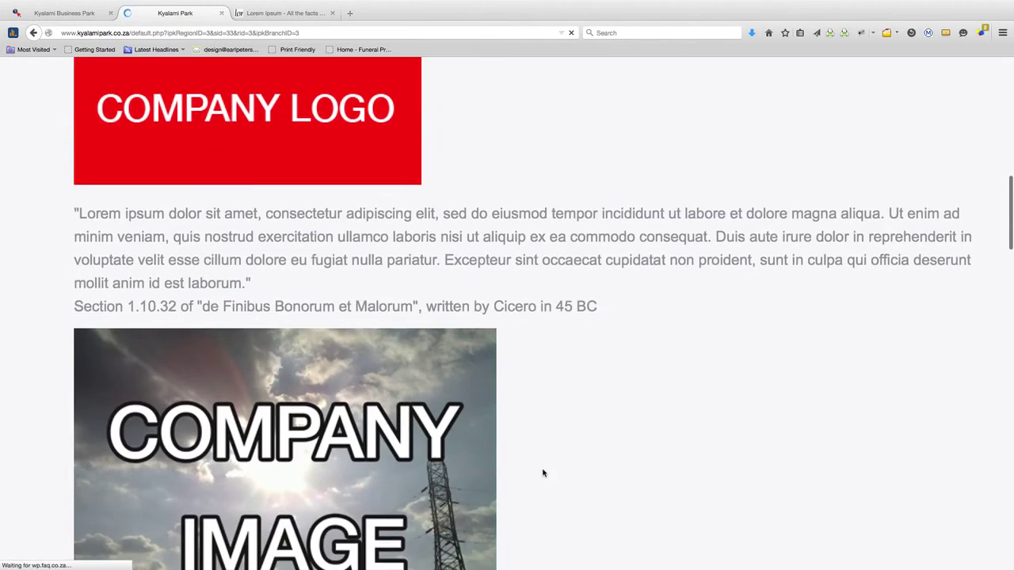
scroll(542, 473, down, 10)
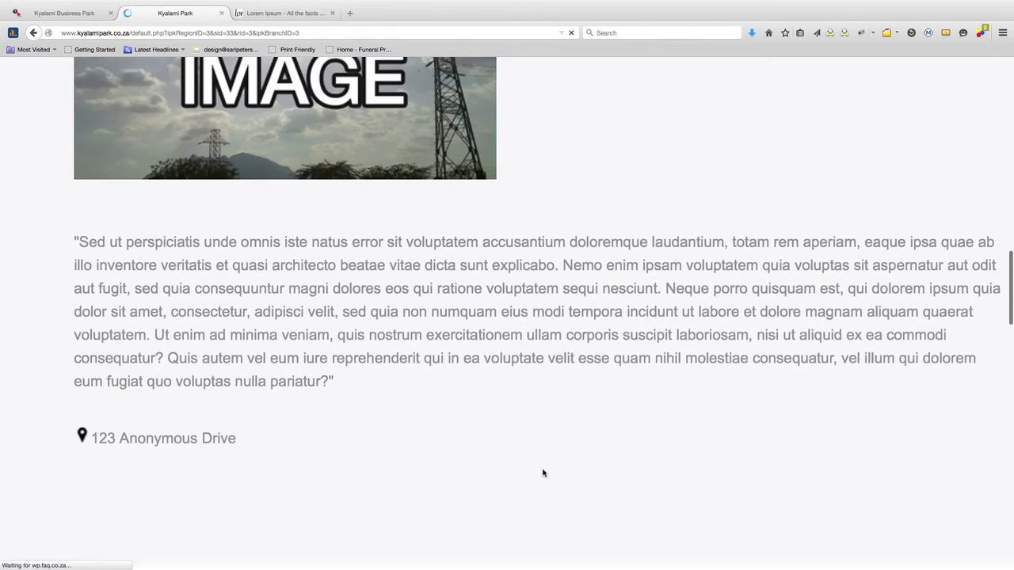
scroll(542, 473, down, 4)
scroll(542, 473, up, 6)
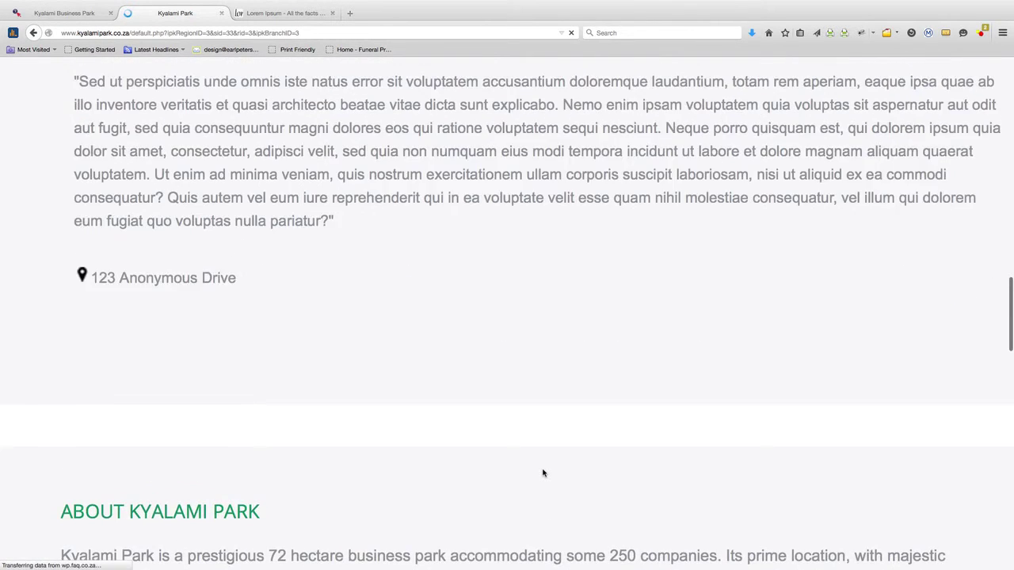
scroll(544, 473, up, 7)
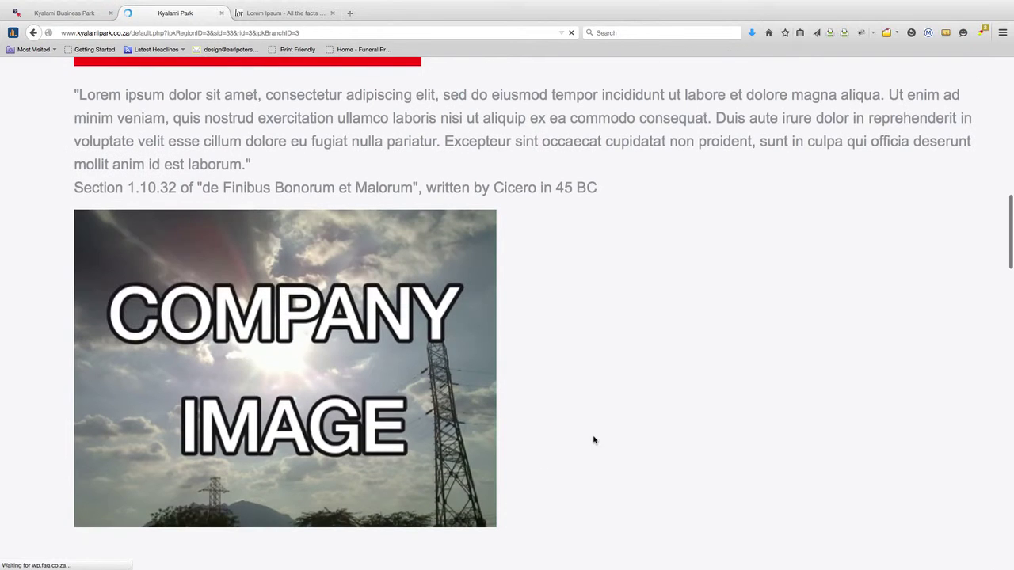
Return to the CMS admin's blank Add a Branch form and list the regions Accommodation, Services and TEST
click(75, 16)
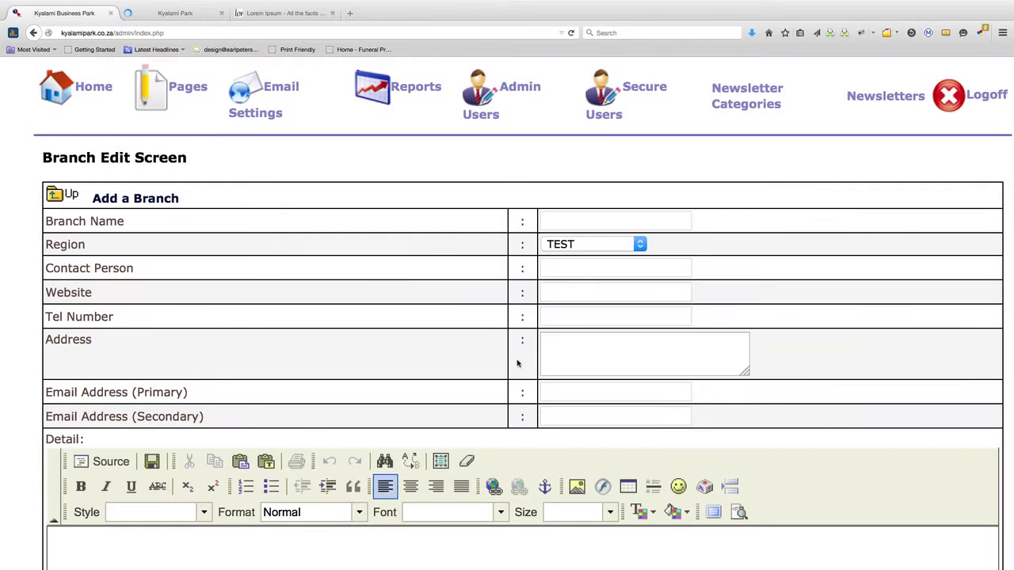
scroll(596, 369, down, 9)
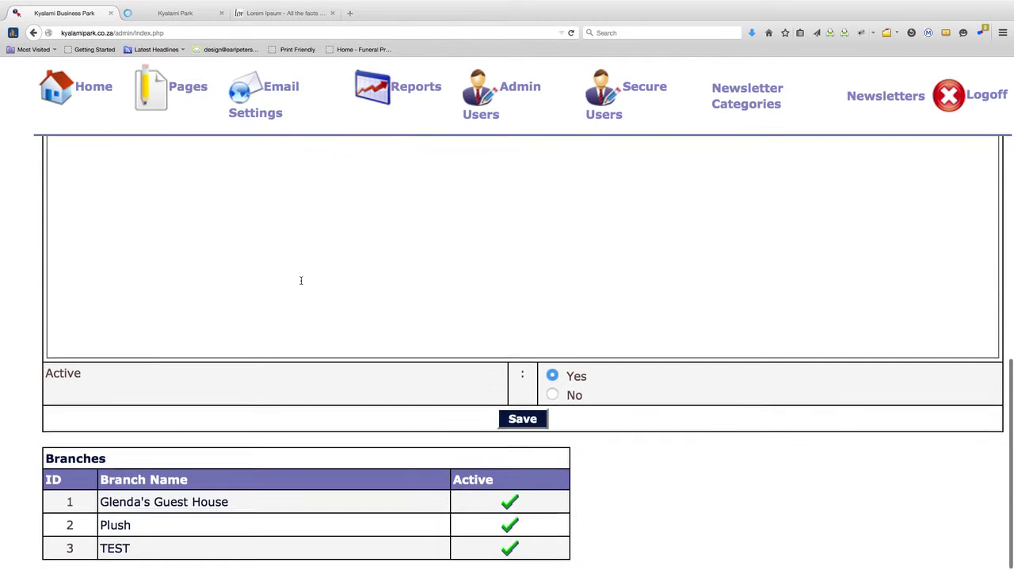
scroll(301, 281, up, 7)
scroll(187, 238, up, 3)
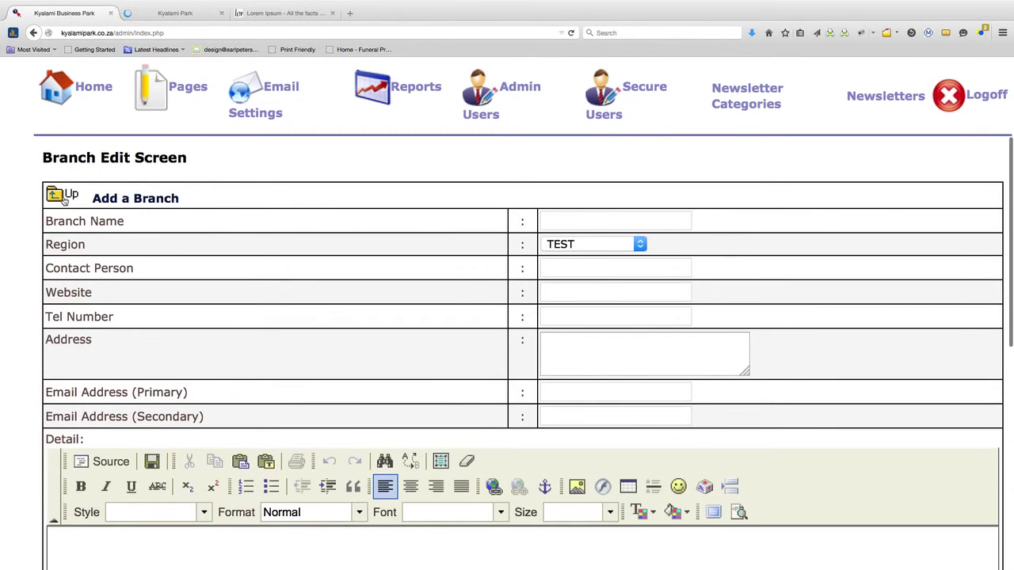
click(63, 198)
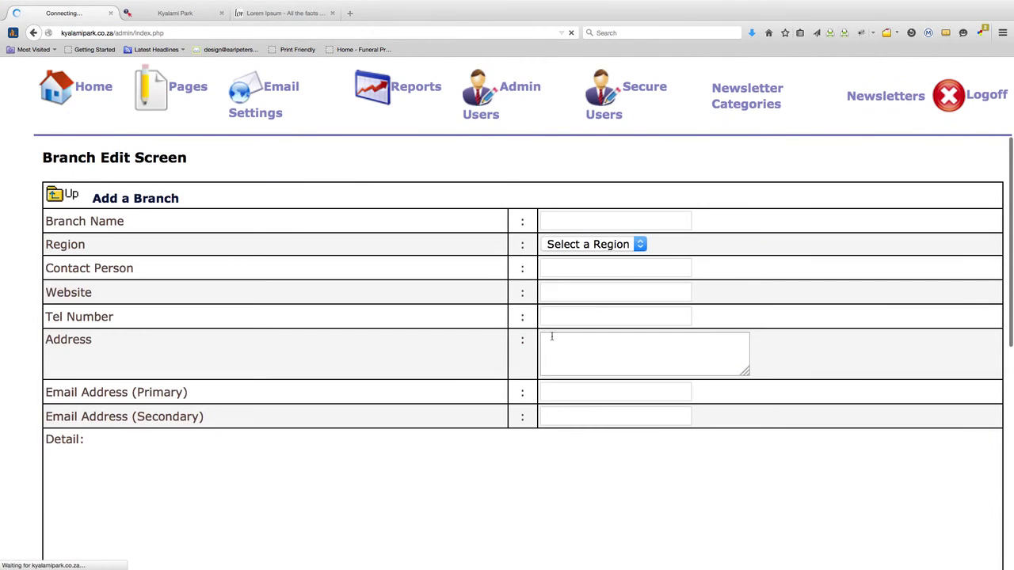
click(638, 246)
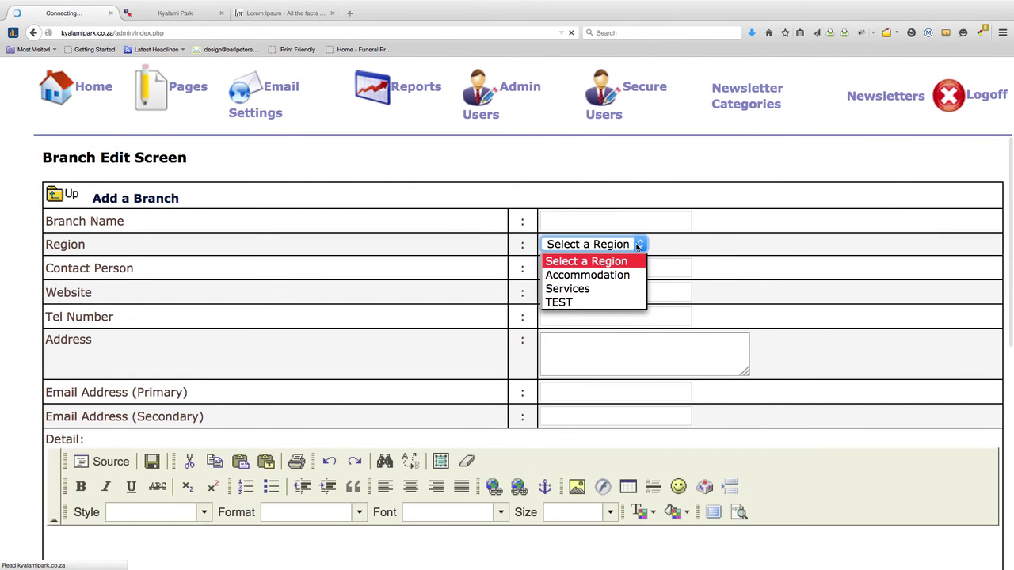